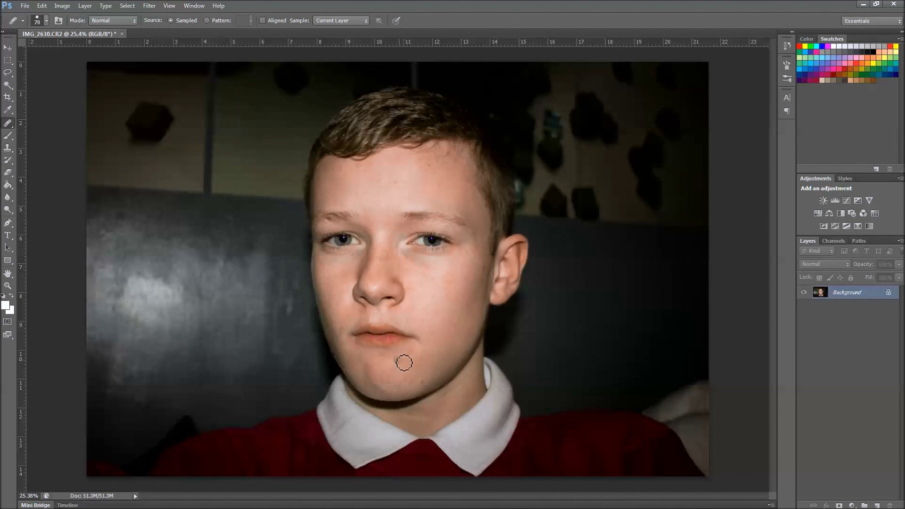
Step: Paint out the lower lip with the Healing Brush, using skin sampled near the corner of the mouth
scroll(415, 360, "up", 2)
scroll(415, 360, "up", 5)
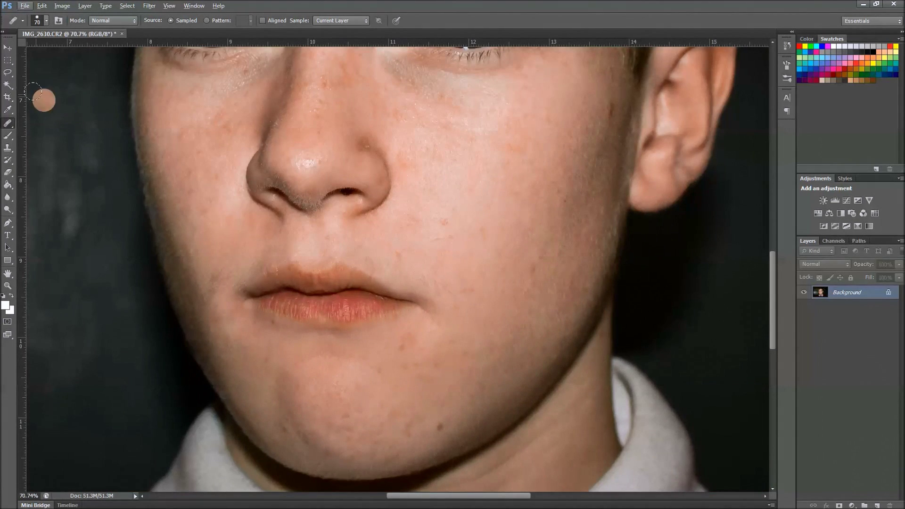
right_click(12, 129)
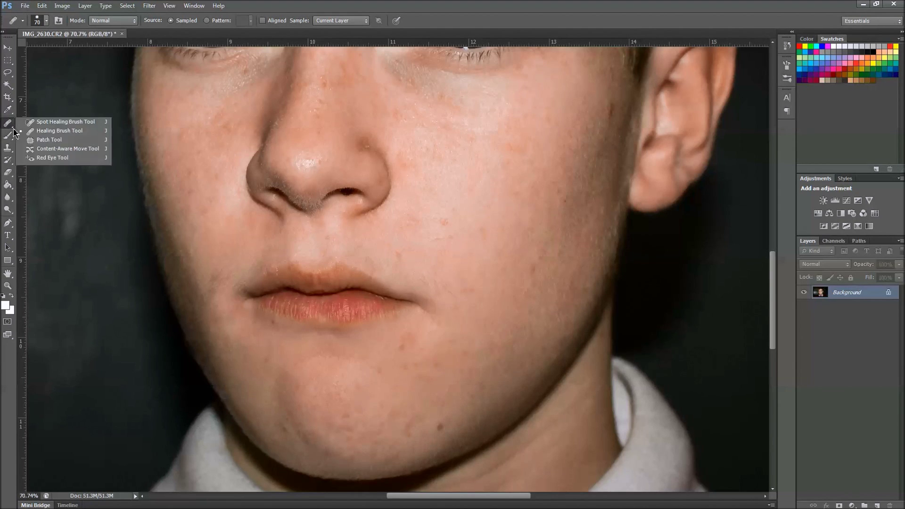
left_click(60, 131)
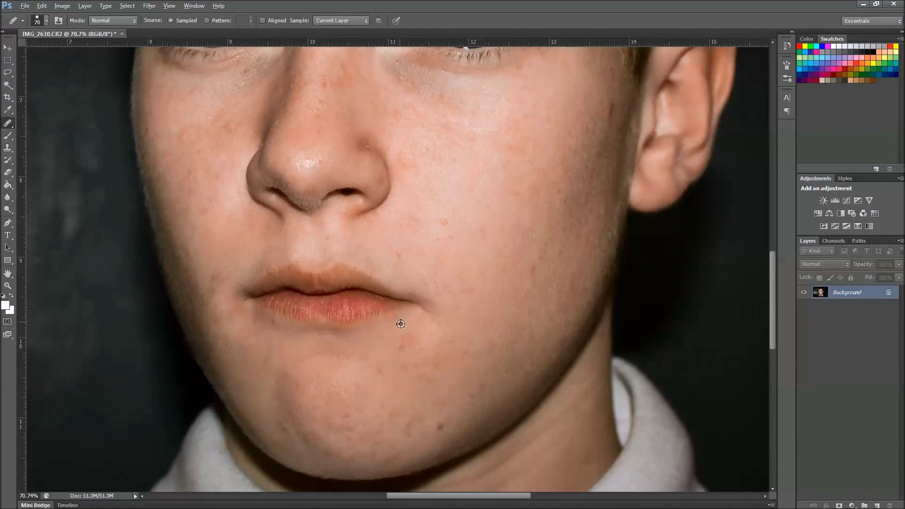
left_click(420, 324, "alt")
left_click(418, 360, "alt")
mouse_move(411, 306)
left_mouse_down()
mouse_move(320, 317)
mouse_move(241, 298)
left_mouse_up()
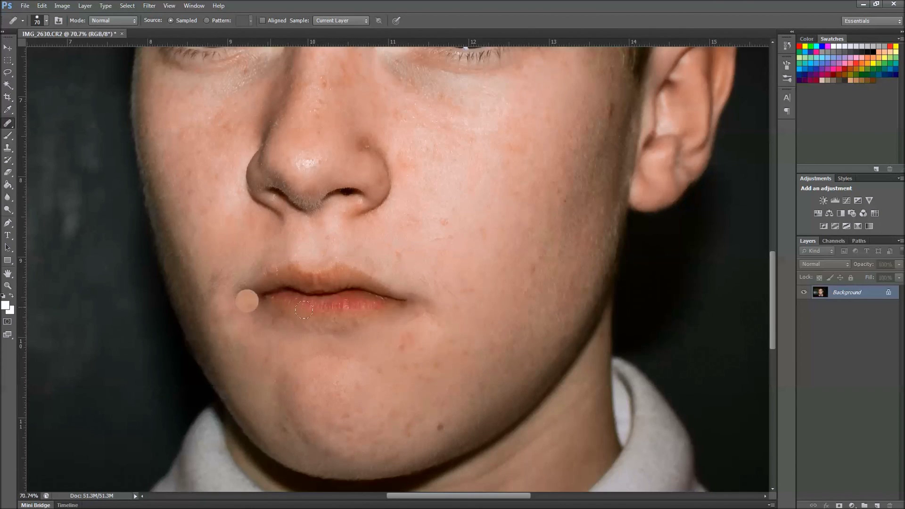
mouse_move(416, 305)
left_mouse_down()
mouse_move(354, 318)
mouse_move(255, 299)
left_mouse_up()
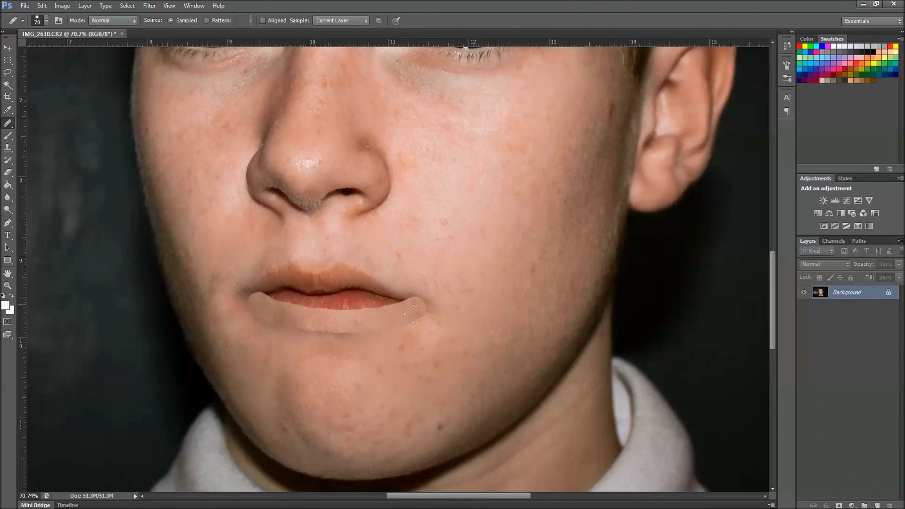
mouse_move(400, 304)
left_mouse_down()
mouse_move(292, 309)
mouse_move(247, 300)
left_mouse_up()
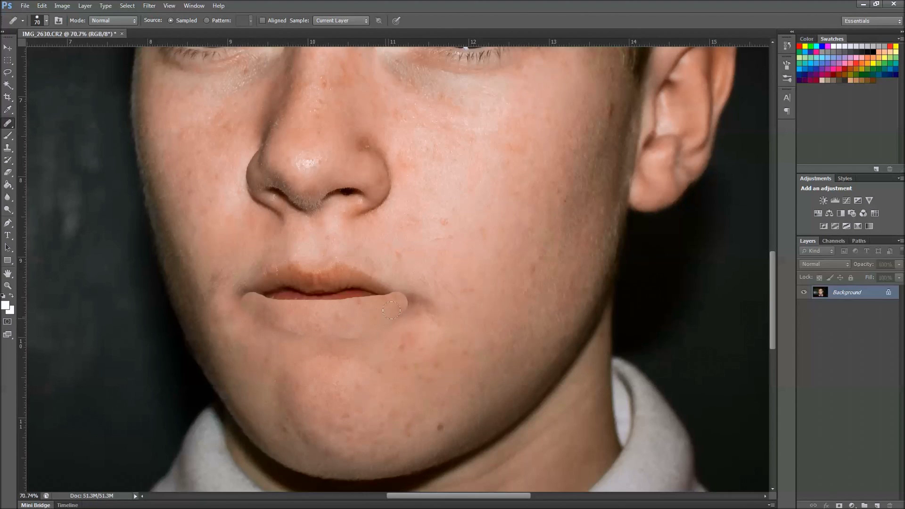
left_click_drag(364, 305, 239, 298)
Step: Heal over the upper lip and the line between the lips with horizontal Healing Brush strokes across the mouth
left_click_drag(404, 294, 249, 288)
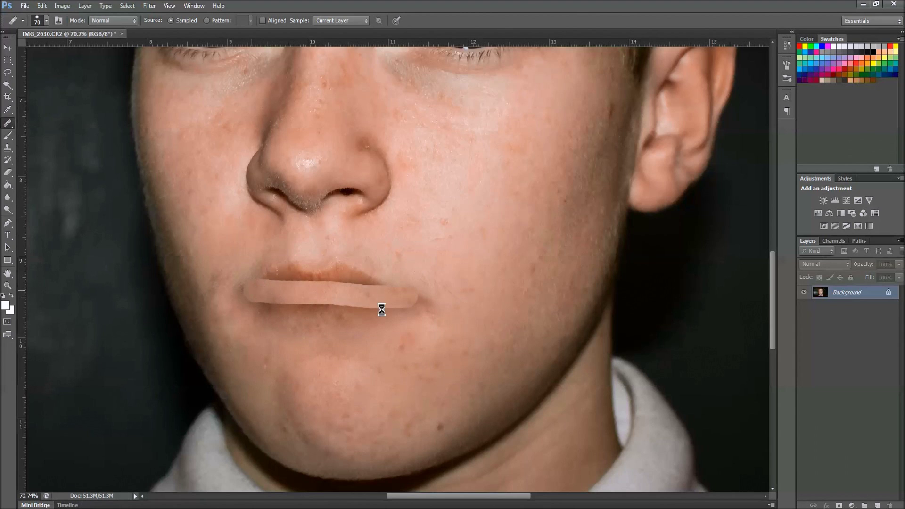
left_click_drag(399, 295, 243, 288)
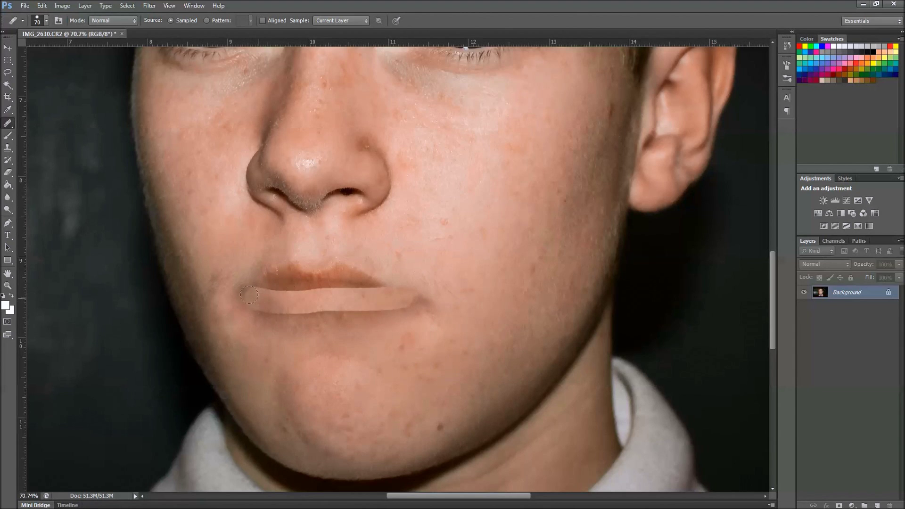
mouse_move(395, 291)
left_mouse_down()
mouse_move(304, 267)
mouse_move(228, 287)
left_mouse_up()
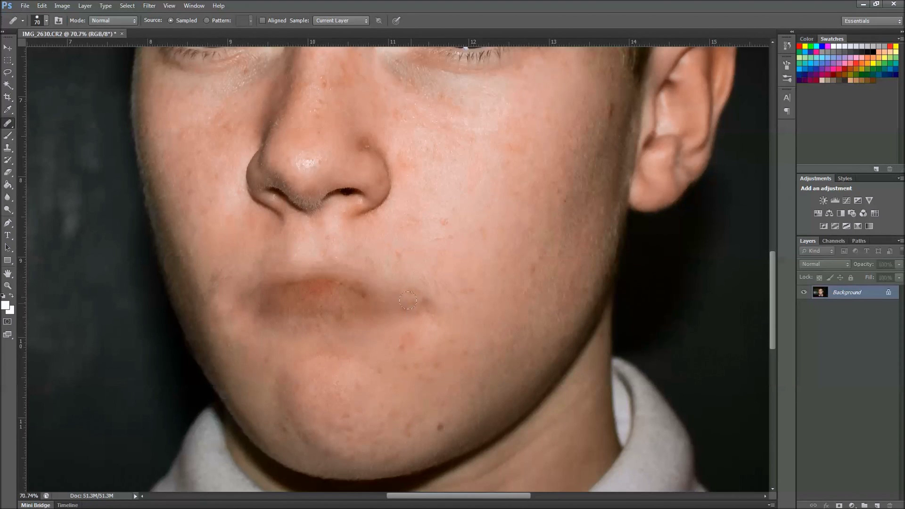
left_click_drag(398, 299, 238, 294)
left_click_drag(380, 305, 258, 308)
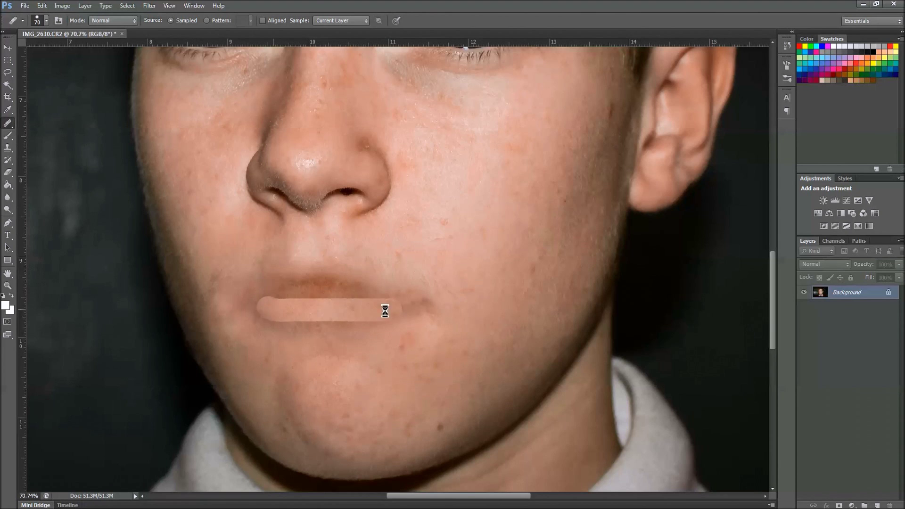
mouse_move(394, 307)
left_mouse_down()
mouse_move(286, 312)
mouse_move(254, 309)
left_mouse_up()
Step: Blend the remaining dark and reddish traces of the lips and the left mouth corner into the surrounding skin
mouse_move(372, 294)
left_mouse_down()
mouse_move(250, 290)
mouse_move(311, 282)
mouse_move(272, 283)
left_mouse_up()
left_click_drag(384, 310, 283, 313)
left_click_drag(368, 316, 268, 325)
mouse_move(411, 322)
left_mouse_down()
mouse_move(289, 329)
mouse_move(257, 316)
left_mouse_up()
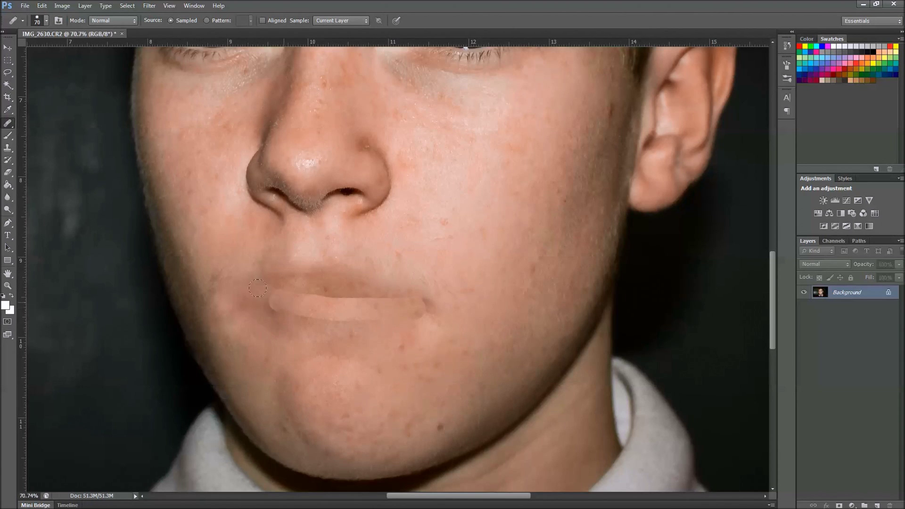
left_click_drag(245, 284, 225, 278)
mouse_move(264, 307)
left_mouse_down()
mouse_move(370, 315)
mouse_move(303, 298)
mouse_move(311, 288)
mouse_move(290, 279)
left_mouse_up()
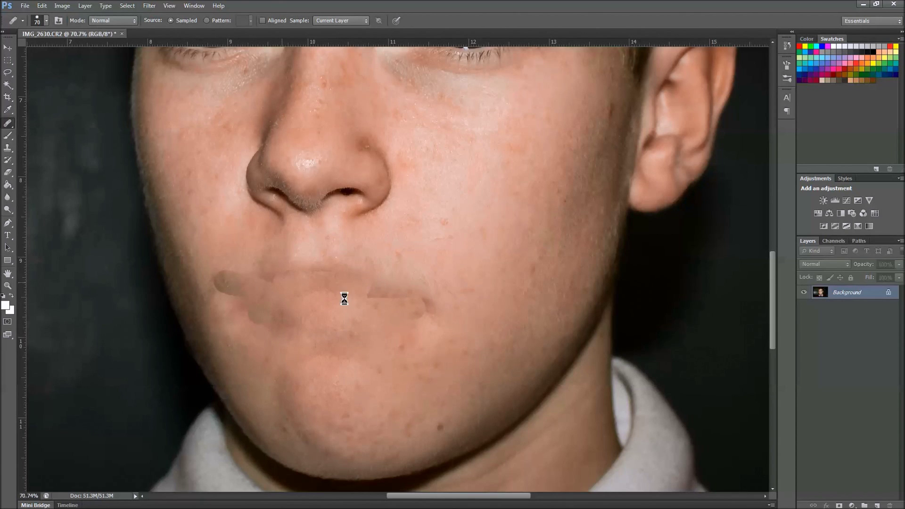
mouse_move(275, 324)
left_mouse_down()
mouse_move(396, 329)
mouse_move(309, 326)
left_mouse_up()
left_click_drag(258, 307, 415, 306)
mouse_move(286, 287)
left_mouse_down()
mouse_move(364, 282)
mouse_move(354, 271)
mouse_move(286, 261)
mouse_move(405, 281)
mouse_move(289, 252)
mouse_move(250, 266)
left_mouse_up()
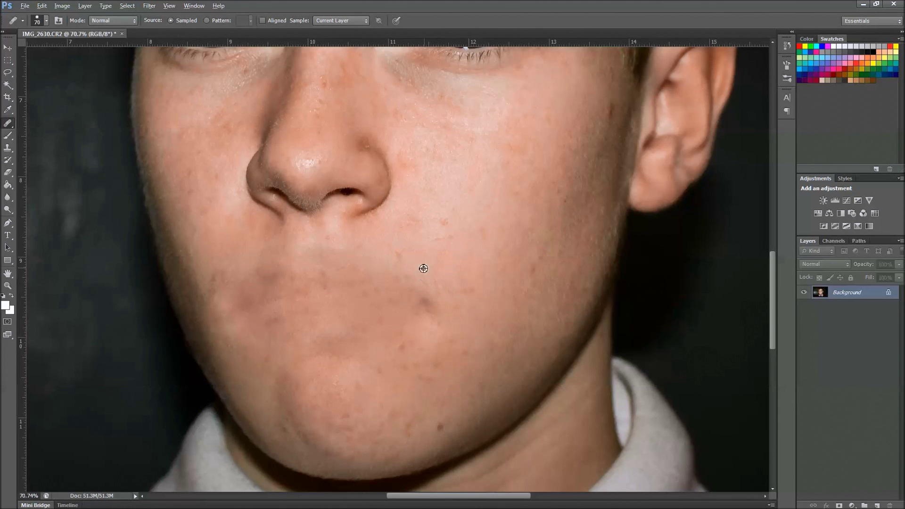
Step: Resample clean cheek skin above the right mouth corner and smooth the leftover mouth outline with wide healing strokes
mouse_move(419, 285)
left_mouse_down()
mouse_move(330, 270)
mouse_move(244, 290)
left_mouse_up()
mouse_move(410, 290)
left_mouse_down()
mouse_move(418, 297)
mouse_move(278, 281)
mouse_move(232, 294)
left_mouse_up()
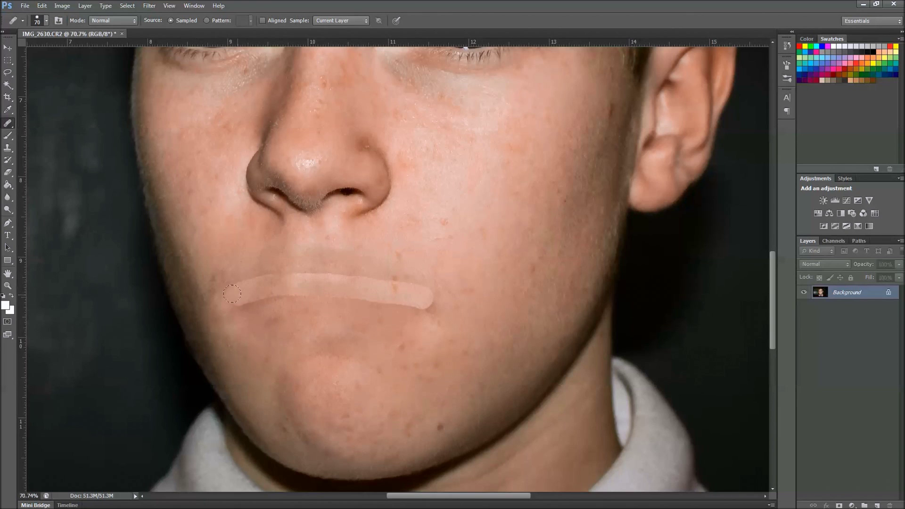
left_click(413, 304)
mouse_move(410, 304)
left_mouse_down()
mouse_move(347, 292)
mouse_move(243, 300)
left_mouse_up()
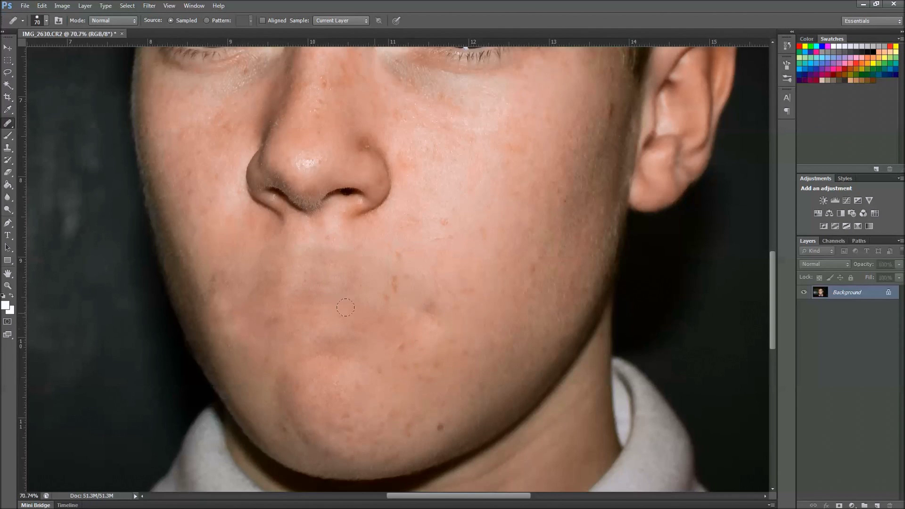
mouse_move(392, 319)
left_mouse_down()
mouse_move(322, 327)
mouse_move(279, 319)
left_mouse_up()
scroll(299, 310, "down", 6)
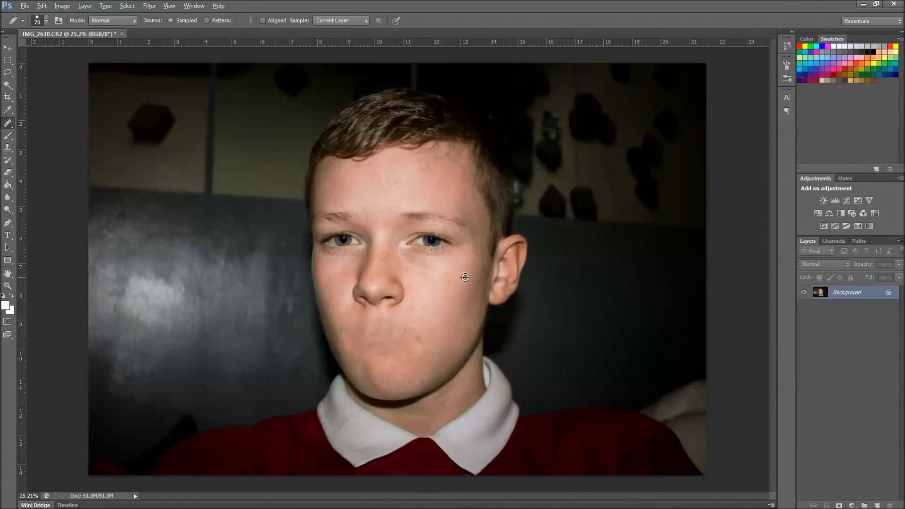
scroll(465, 277, "up", 6)
scroll(450, 270, "up", 10)
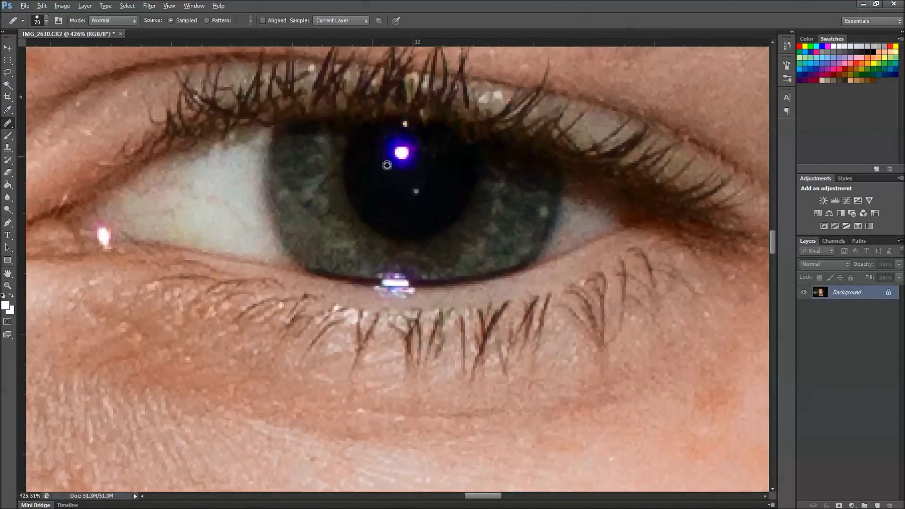
scroll(404, 169, "down", 2)
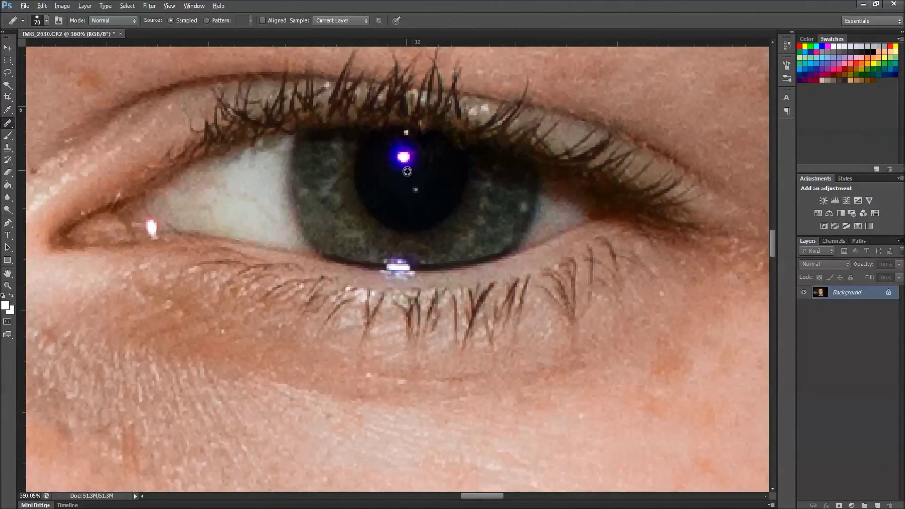
scroll(407, 171, "down", 12)
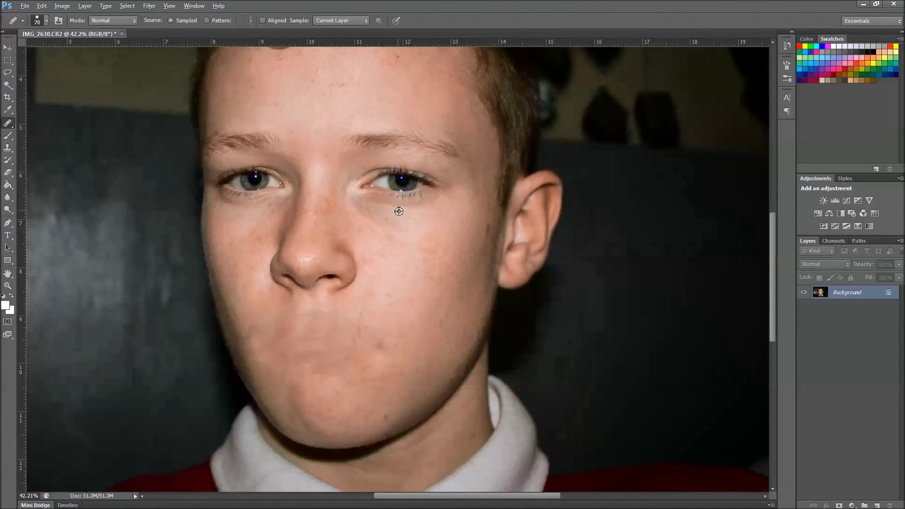
scroll(386, 217, "down", 1)
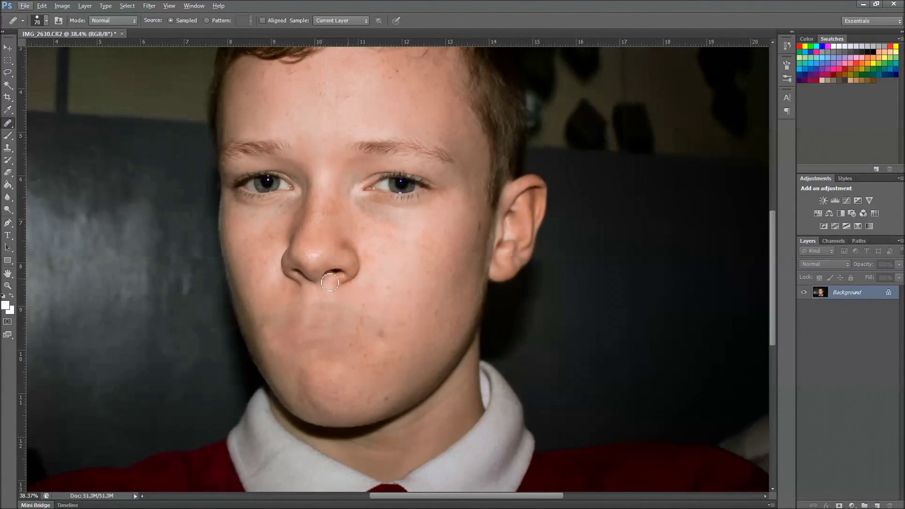
Step: Heal over both nostrils and the lower left edge of the nose with sampled skin from beside it
scroll(330, 290, "up", 6)
scroll(283, 283, "up", 2)
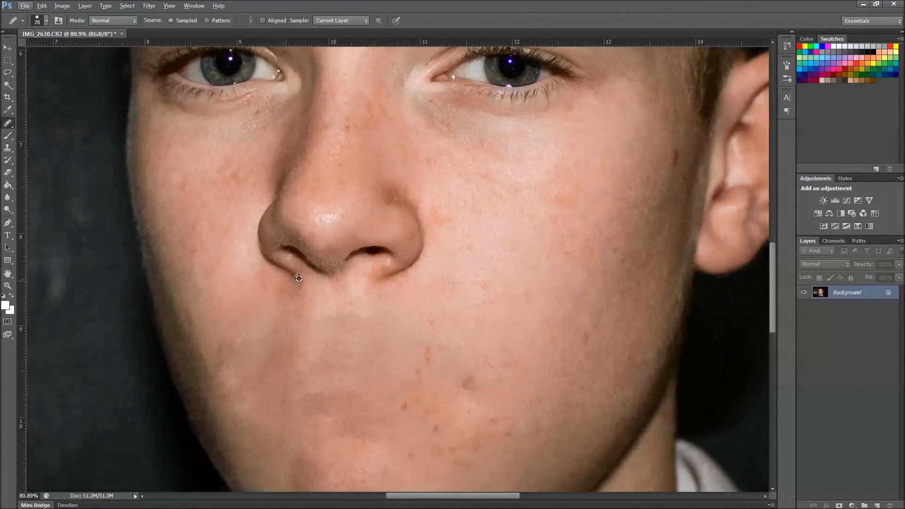
mouse_move(393, 255)
left_mouse_down()
mouse_move(372, 253)
mouse_move(386, 250)
mouse_move(351, 253)
mouse_move(391, 252)
mouse_move(354, 255)
left_mouse_up()
left_click(290, 299)
left_click(271, 296, "alt")
mouse_move(306, 281)
left_mouse_down()
mouse_move(287, 253)
mouse_move(335, 287)
mouse_move(290, 255)
left_mouse_up()
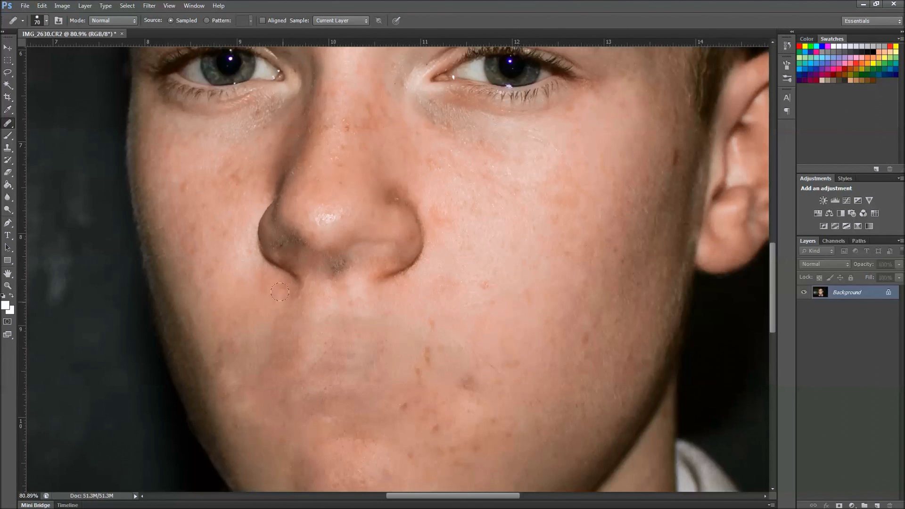
mouse_move(254, 258)
left_mouse_down()
mouse_move(259, 249)
mouse_move(296, 281)
left_mouse_up()
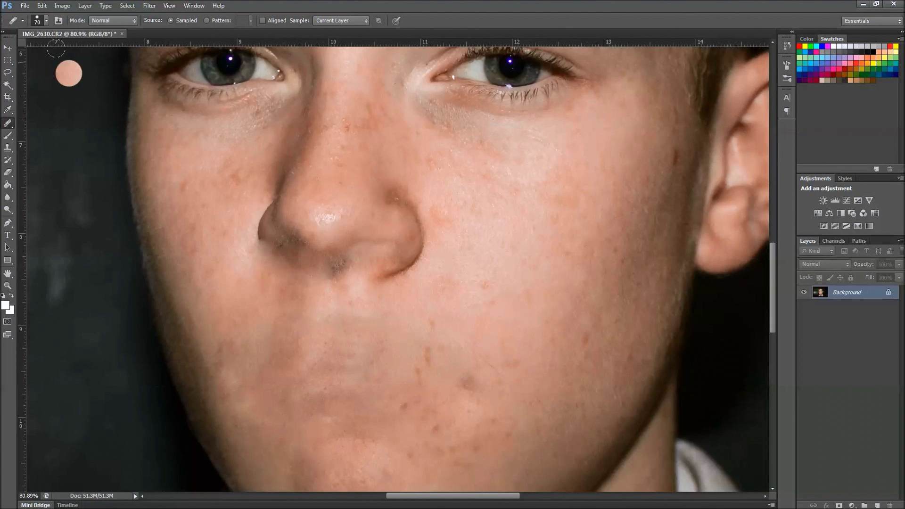
Step: Reduce the healing brush size to 53 px and paint out the outer edge of the left nostril wing
left_click(45, 21)
left_click_drag(44, 49, 43, 53)
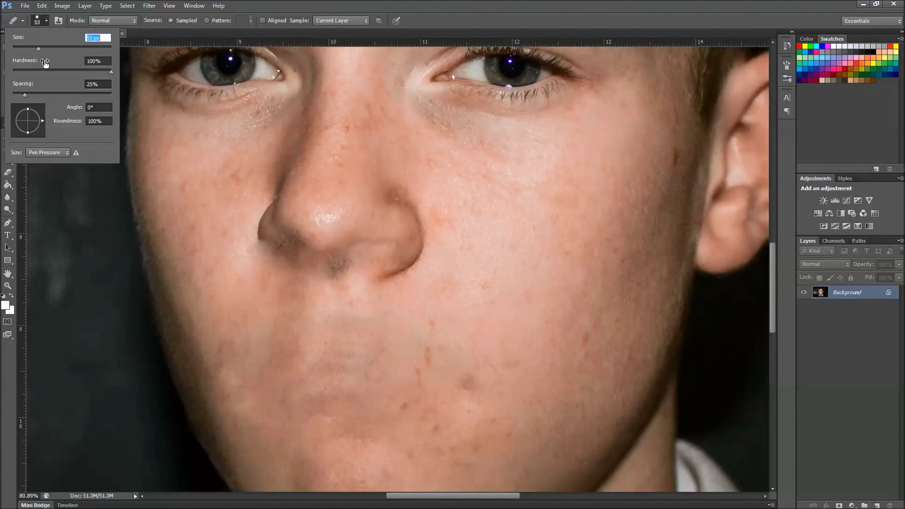
left_click_drag(257, 225, 269, 259)
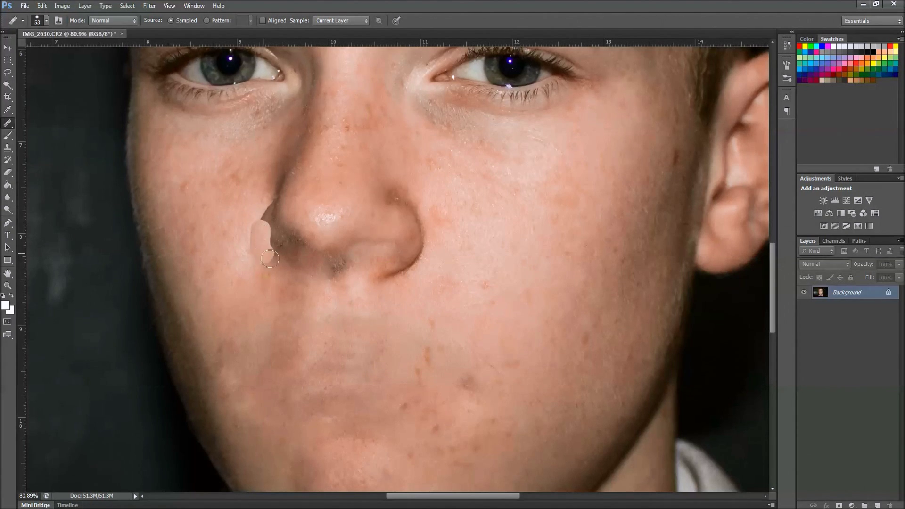
mouse_move(261, 210)
left_mouse_down()
mouse_move(255, 237)
mouse_move(271, 238)
mouse_move(264, 203)
mouse_move(251, 195)
mouse_move(244, 237)
mouse_move(263, 266)
left_mouse_up()
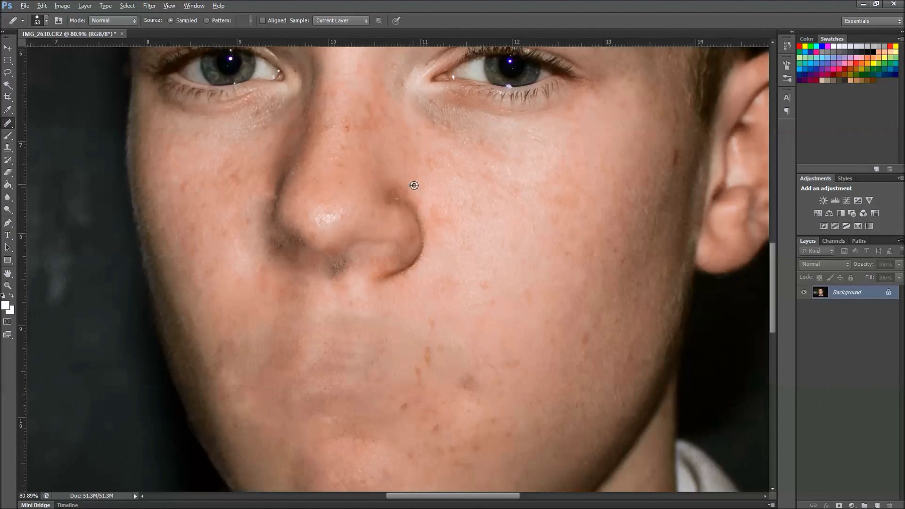
Step: Paint out the crease and outer edge of the right nostril wing with sampled cheek skin
mouse_move(393, 192)
left_mouse_down()
mouse_move(418, 242)
mouse_move(385, 272)
left_mouse_up()
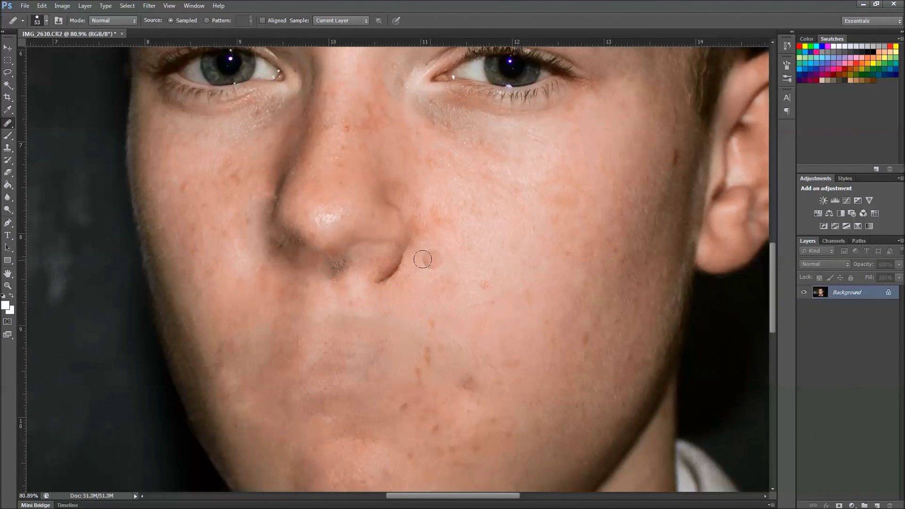
left_click(417, 276, "alt")
mouse_move(392, 260)
left_mouse_down()
mouse_move(405, 246)
mouse_move(383, 275)
left_mouse_up()
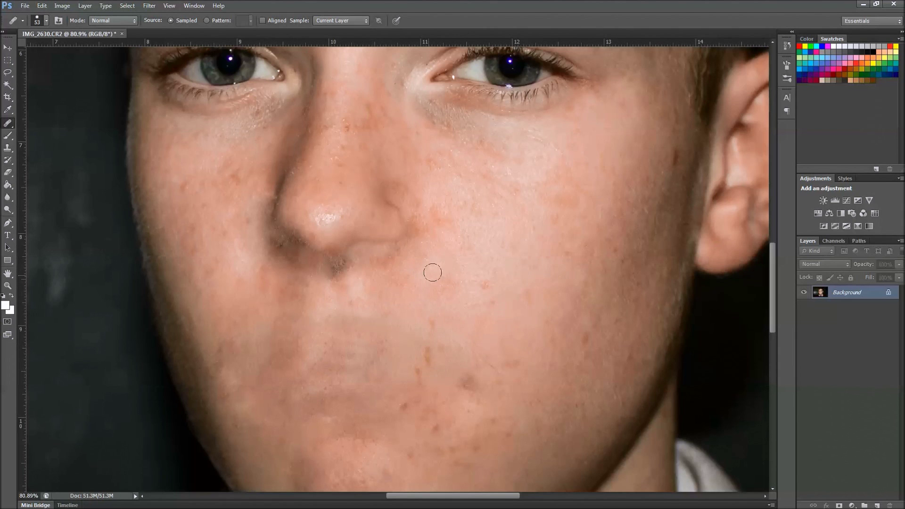
left_click_drag(392, 194, 394, 246)
Step: Heal the shadow along the left side of the nose, from the inner eye corner down to the nostril area
scroll(425, 243, "up", 5)
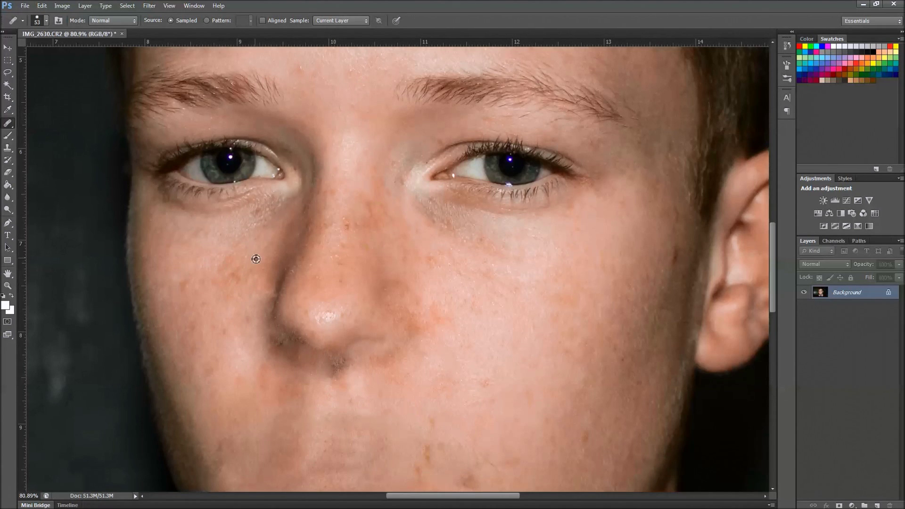
left_click(238, 267, "alt")
mouse_move(300, 156)
left_mouse_down()
mouse_move(300, 217)
mouse_move(273, 286)
left_mouse_up()
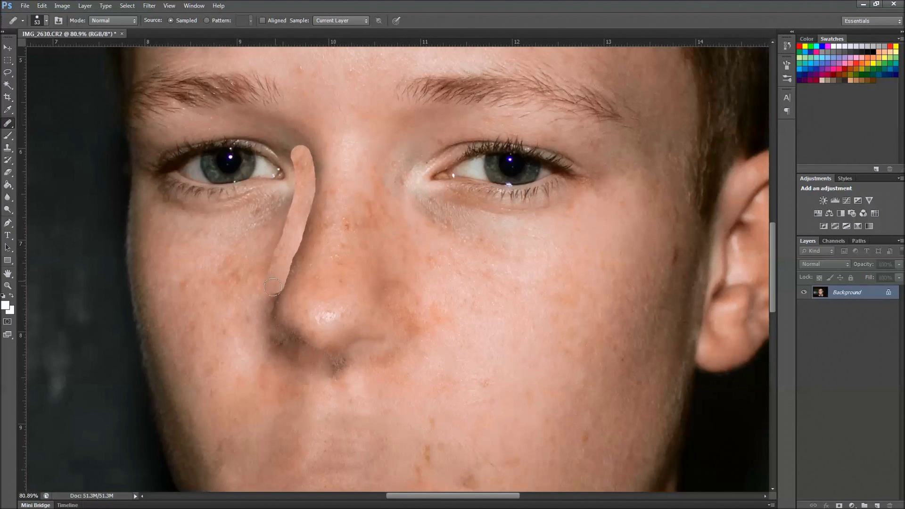
mouse_move(306, 191)
left_mouse_down()
mouse_move(307, 171)
mouse_move(267, 290)
mouse_move(267, 331)
mouse_move(300, 365)
left_mouse_up()
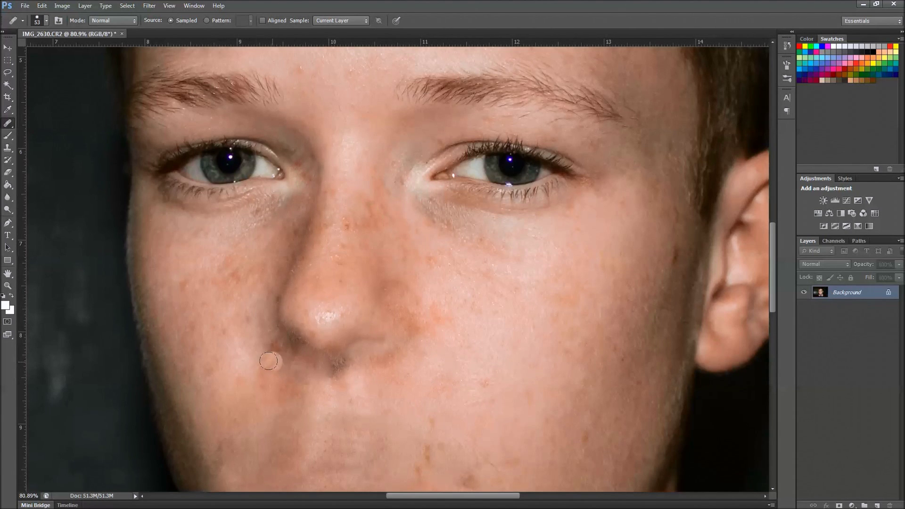
key("ctrl+0")
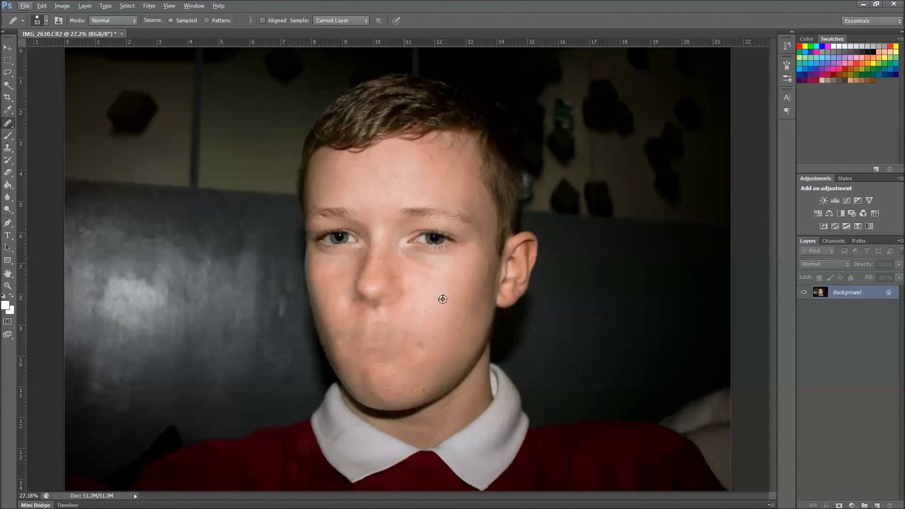
scroll(405, 293, "up", 5)
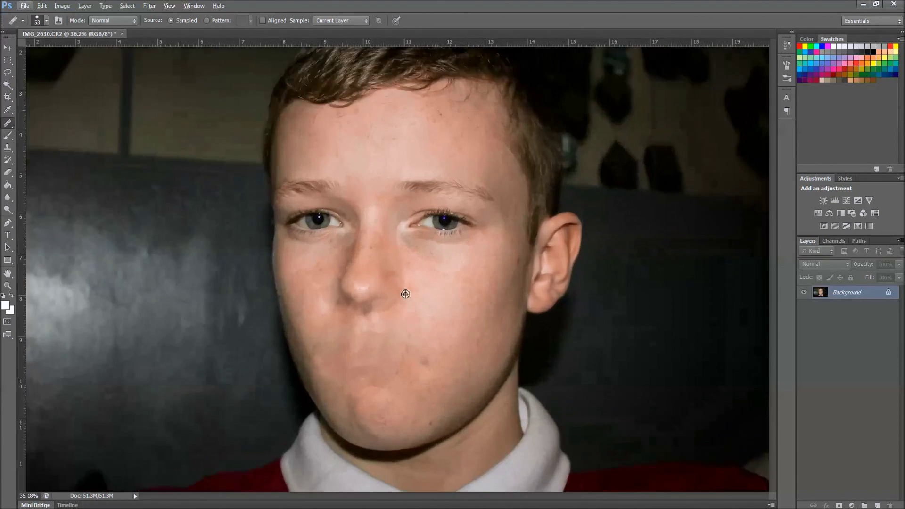
scroll(310, 304, "down", 5)
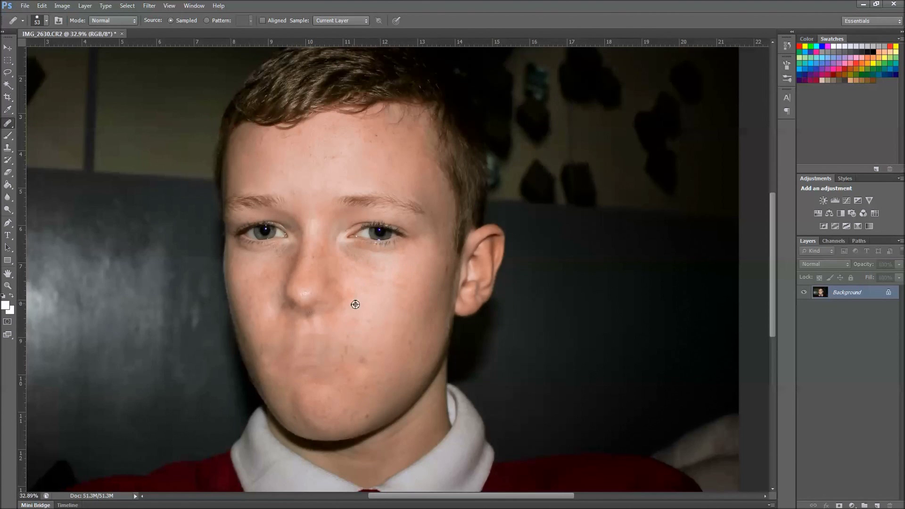
scroll(333, 298, "up", 4)
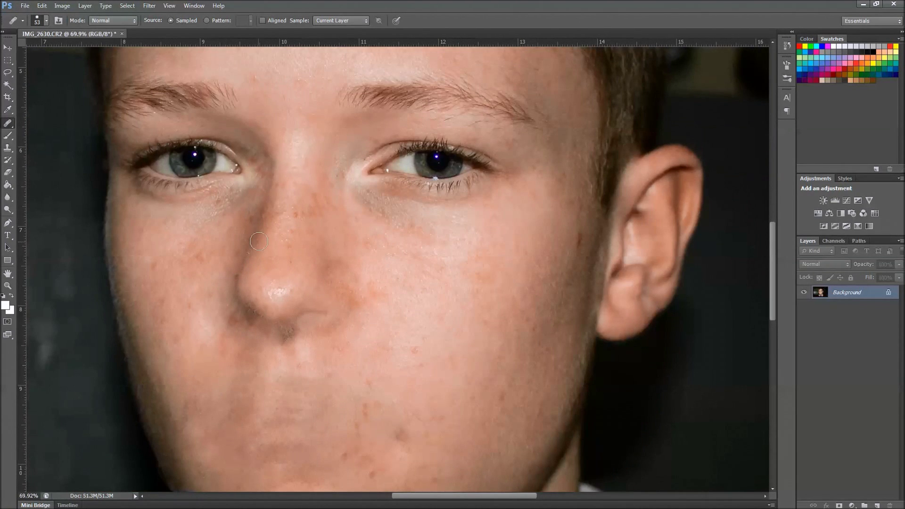
Step: Heal the remaining dark patches along the nose's left edge, from beside the inner eye corner to the left nostril wing
left_click(262, 212)
left_click(258, 309)
left_click(246, 306)
left_click(260, 195)
left_click(252, 203)
left_click(250, 260)
left_click(243, 282)
Step: Heal the shadow under the nose tip and nostrils and smooth the contour down the nose's left side with sampled skin
left_click(289, 366, "alt")
mouse_move(286, 335)
left_mouse_down()
mouse_move(259, 335)
mouse_move(312, 314)
mouse_move(234, 314)
left_mouse_up()
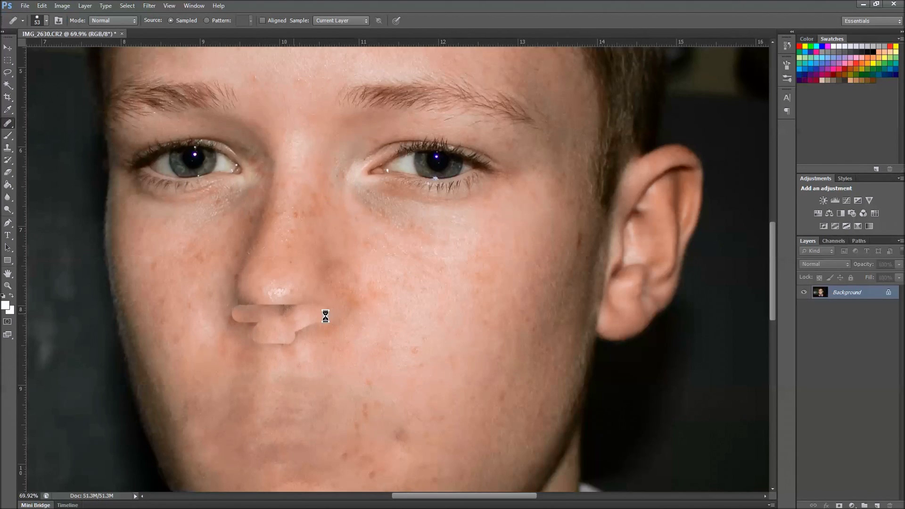
mouse_move(329, 314)
left_mouse_down()
mouse_move(276, 340)
mouse_move(305, 340)
mouse_move(252, 340)
left_mouse_up()
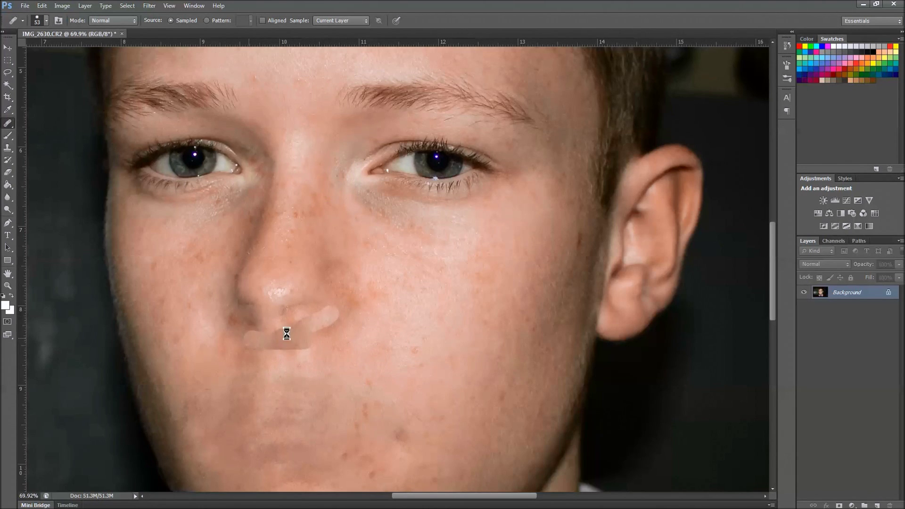
mouse_move(325, 303)
left_mouse_down()
mouse_move(265, 309)
mouse_move(231, 300)
mouse_move(318, 295)
left_mouse_up()
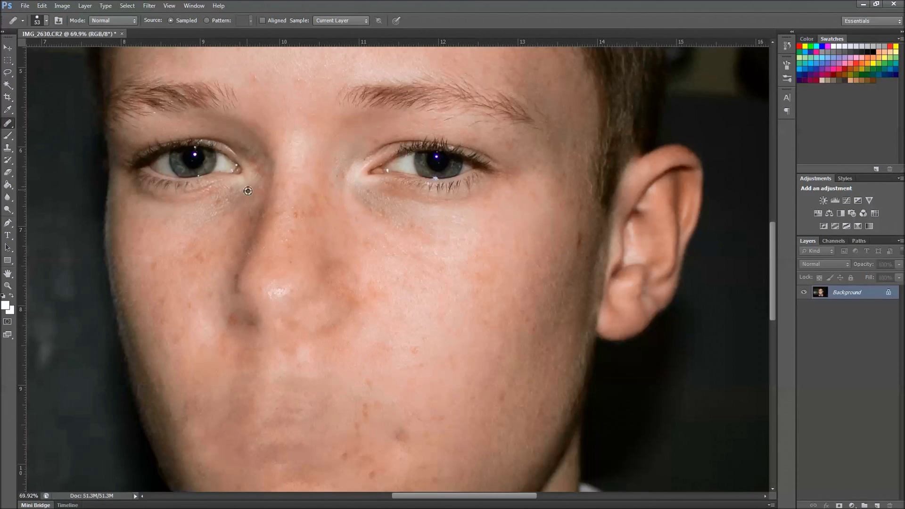
mouse_move(265, 158)
left_mouse_down()
mouse_move(270, 187)
mouse_move(241, 287)
left_mouse_up()
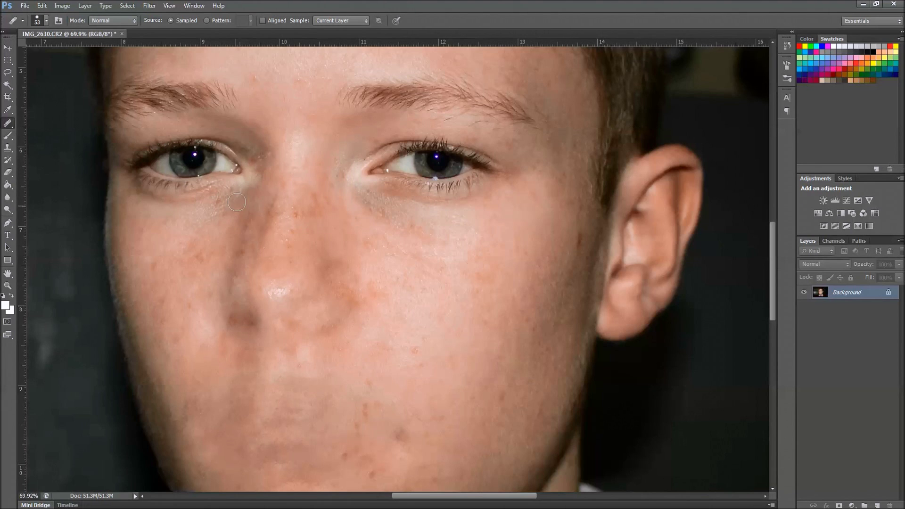
mouse_move(253, 194)
left_mouse_down()
mouse_move(235, 285)
mouse_move(243, 326)
left_mouse_up()
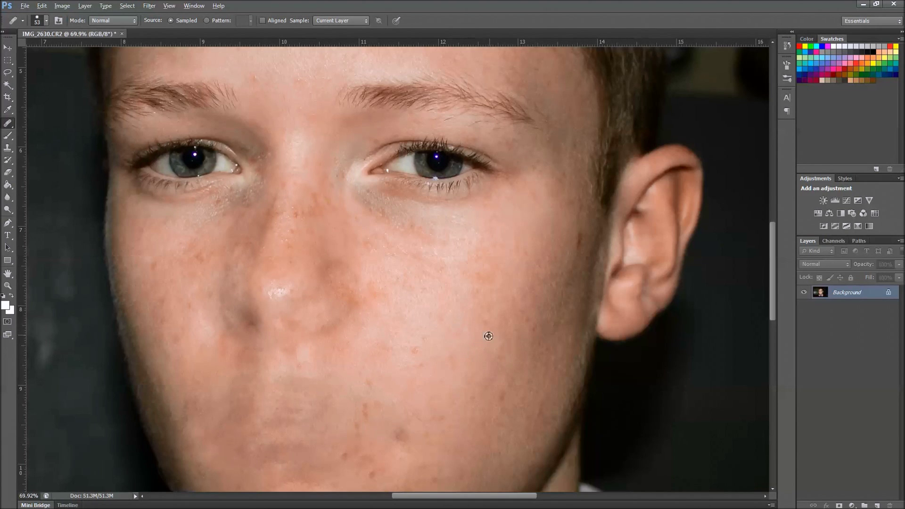
left_click_drag(436, 191, 490, 191)
left_click(501, 277)
left_click(449, 221)
left_click(404, 216)
left_click(382, 206)
left_click(357, 199)
left_click(443, 219)
left_click(502, 207)
left_click(415, 218)
left_click(383, 207)
left_click(406, 210)
left_click(422, 227)
left_click(466, 220)
Step: Sample skin below the outer corner of the right eye and paint out its lower lashes and lower lid edge
scroll(395, 230, "down", 3)
scroll(286, 305, "up", 5)
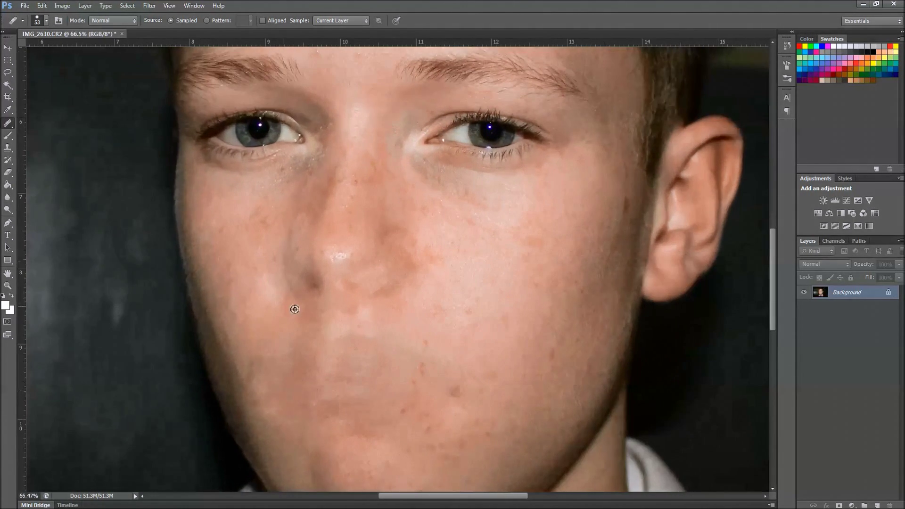
scroll(454, 247, "up", 5)
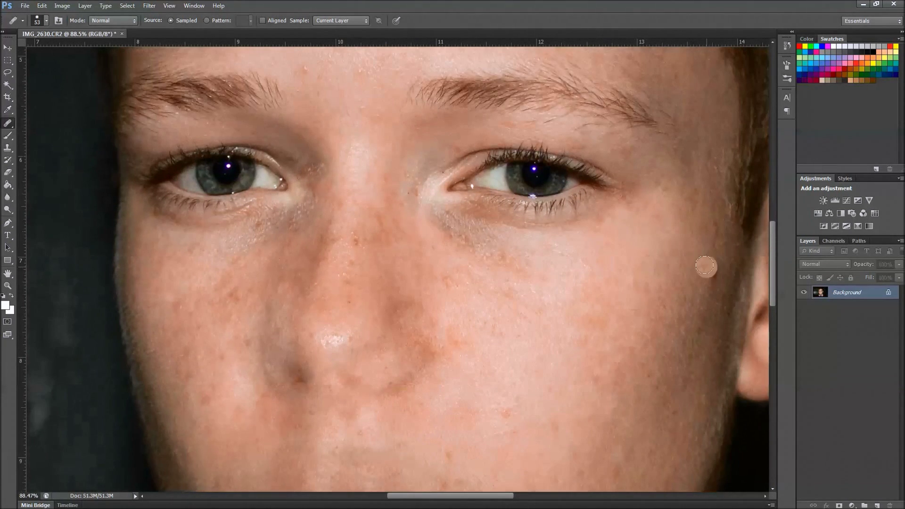
left_click(616, 232, "alt")
mouse_move(612, 214)
left_mouse_down()
mouse_move(558, 223)
mouse_move(497, 220)
left_mouse_up()
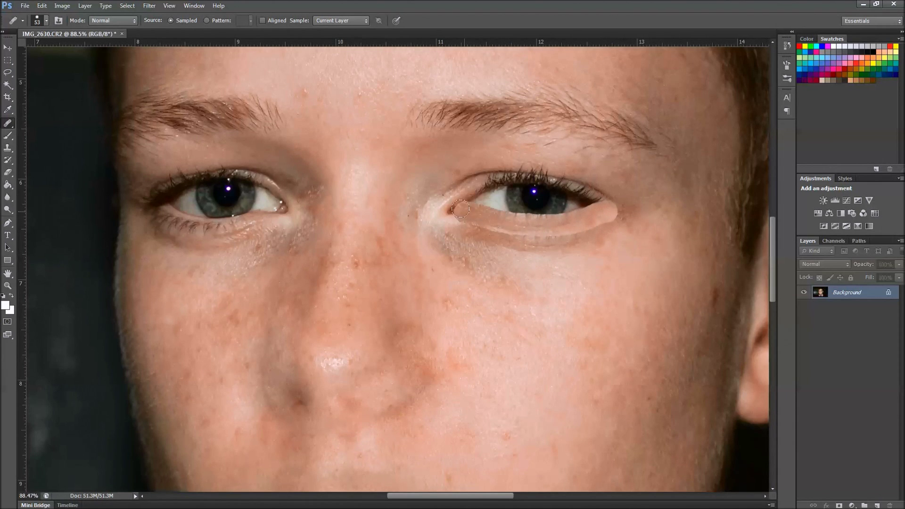
mouse_move(596, 221)
left_mouse_down()
mouse_move(617, 214)
mouse_move(566, 233)
mouse_move(480, 226)
mouse_move(452, 212)
left_mouse_up()
key("alt")
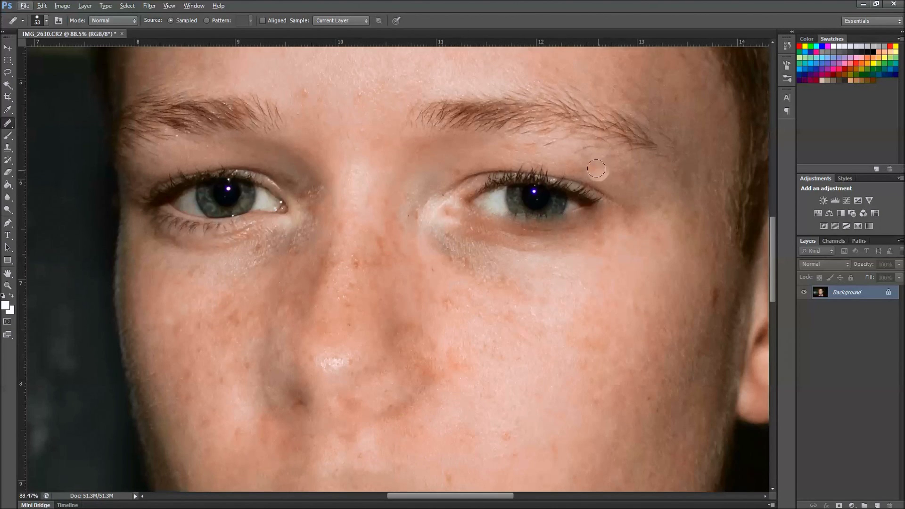
Step: Paint out the upper lashes and lid crease of the right eye with sampled eyelid skin, redoing the stroke once
mouse_move(594, 192)
left_mouse_down()
mouse_move(524, 179)
mouse_move(447, 201)
mouse_move(460, 175)
mouse_move(533, 167)
mouse_move(592, 194)
left_mouse_up()
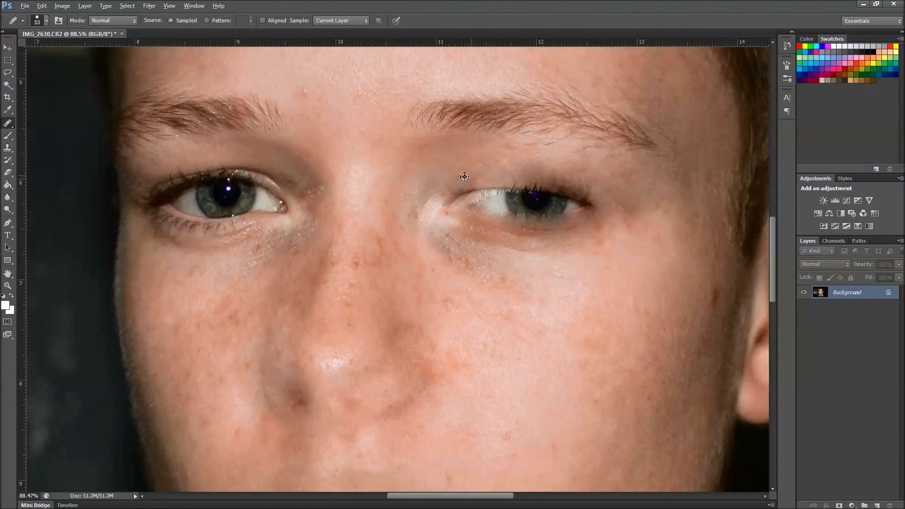
key("ctrl+alt+z")
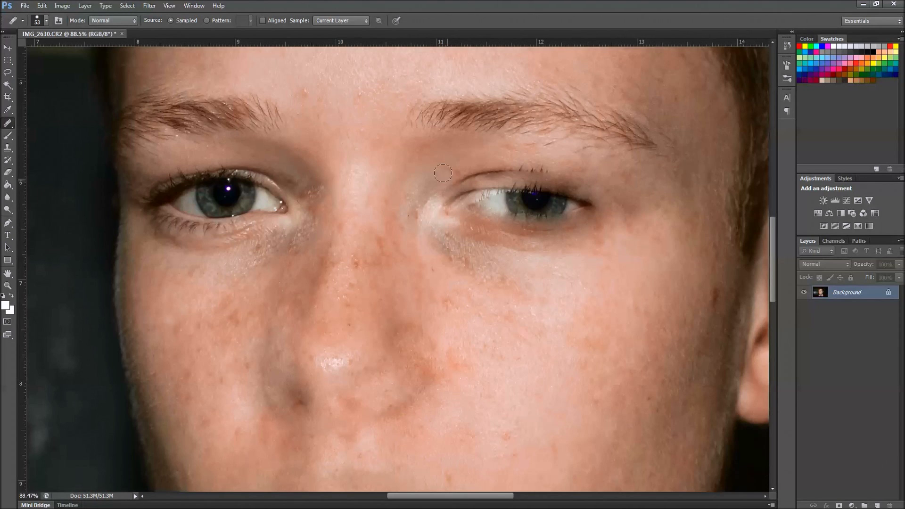
mouse_move(450, 187)
left_mouse_down()
mouse_move(519, 171)
mouse_move(592, 193)
left_mouse_up()
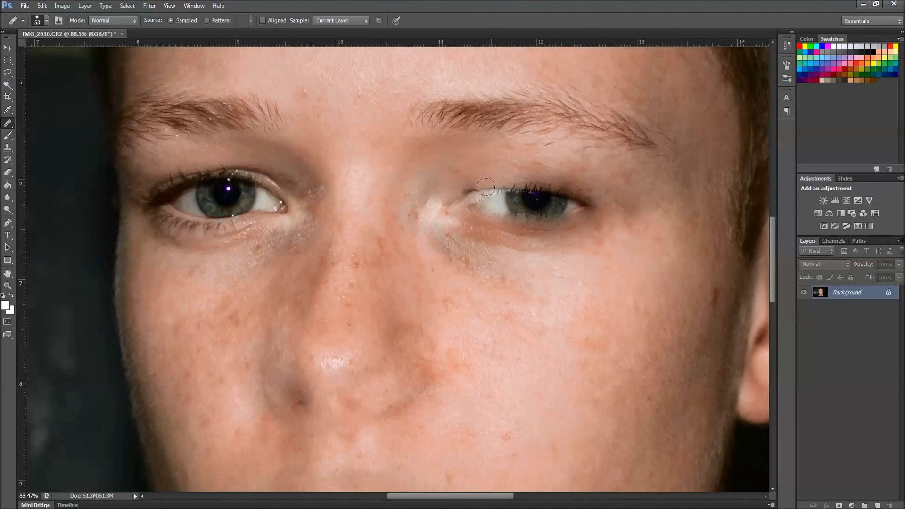
Step: Heal over the right eye opening, covering the iris, the white and both corners with eyelid skin
mouse_move(448, 197)
left_mouse_down()
mouse_move(555, 189)
mouse_move(597, 202)
left_mouse_up()
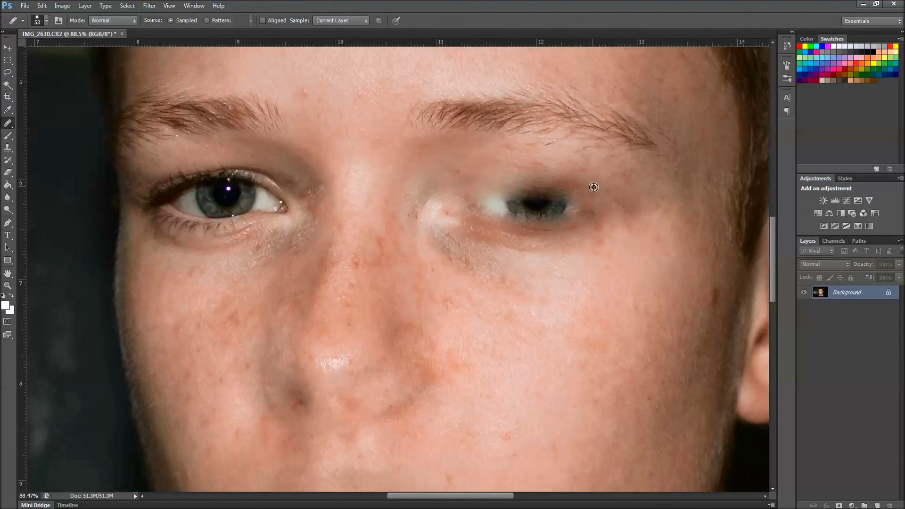
left_click_drag(567, 196, 479, 209)
mouse_move(578, 207)
left_mouse_down()
mouse_move(503, 203)
mouse_move(583, 203)
mouse_move(483, 210)
left_mouse_up()
mouse_move(578, 180)
left_mouse_down()
mouse_move(489, 187)
mouse_move(578, 192)
mouse_move(507, 195)
left_mouse_up()
left_click(575, 199)
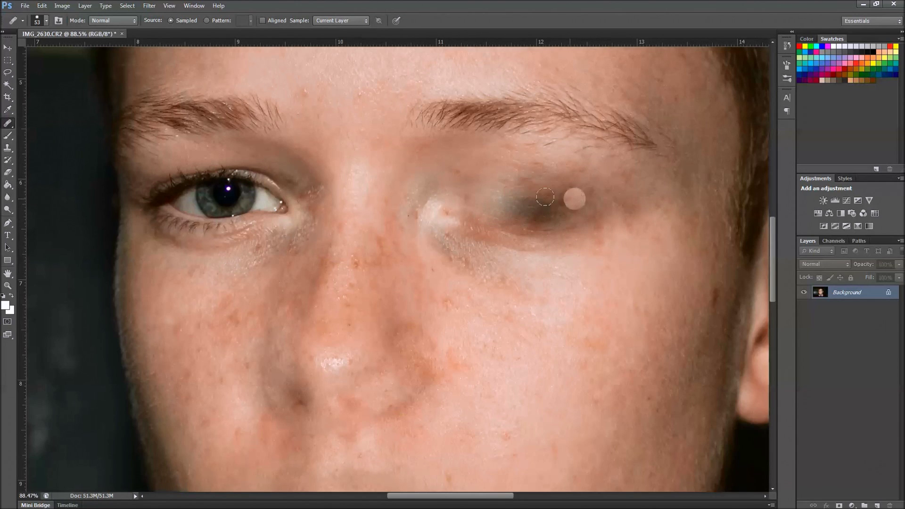
Step: Cover the remaining dark iris patch and lower lid line of the right eye with skin sampled above and below it
left_click(573, 164, "alt")
left_click_drag(586, 209, 504, 204)
left_click_drag(589, 222, 437, 206)
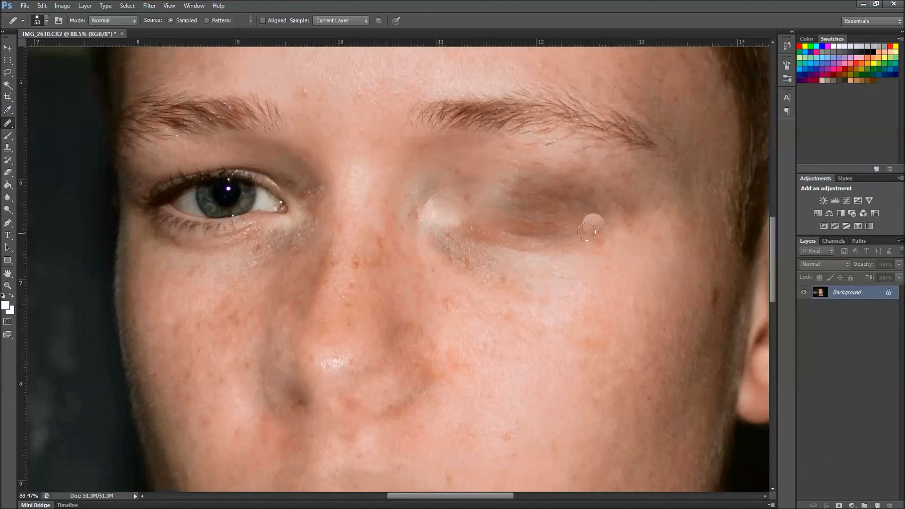
left_click(610, 249, "alt")
mouse_move(578, 231)
left_mouse_down()
mouse_move(486, 239)
mouse_move(463, 231)
left_mouse_up()
mouse_move(597, 218)
left_mouse_down()
mouse_move(504, 230)
mouse_move(448, 225)
left_mouse_up()
left_click(579, 217)
mouse_move(579, 216)
left_mouse_down()
mouse_move(460, 220)
mouse_move(582, 206)
mouse_move(451, 201)
left_mouse_up()
Step: Brush repeated horizontal strokes of lighter sampled skin across the upper part of the covered right eye socket
left_click(561, 196)
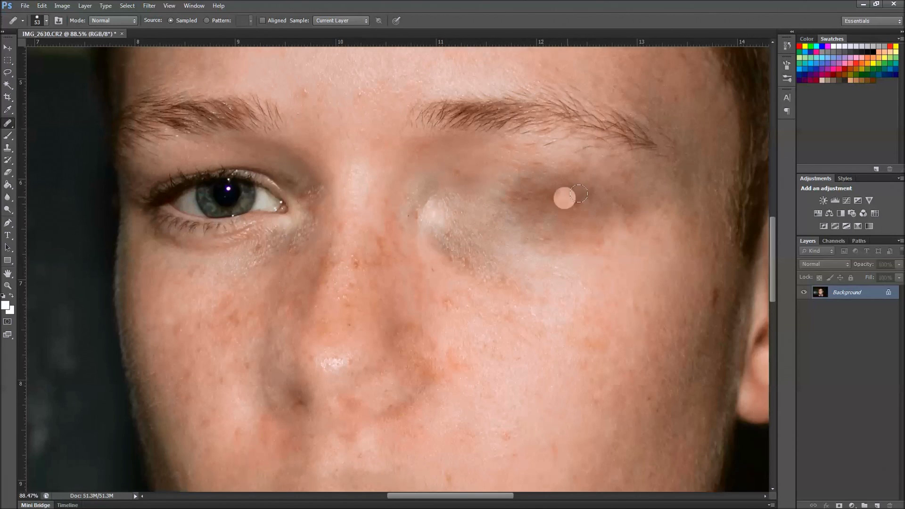
left_click_drag(561, 196, 459, 194)
left_click(583, 191)
left_click_drag(584, 190, 486, 192)
left_click(581, 194)
left_click_drag(570, 181, 488, 175)
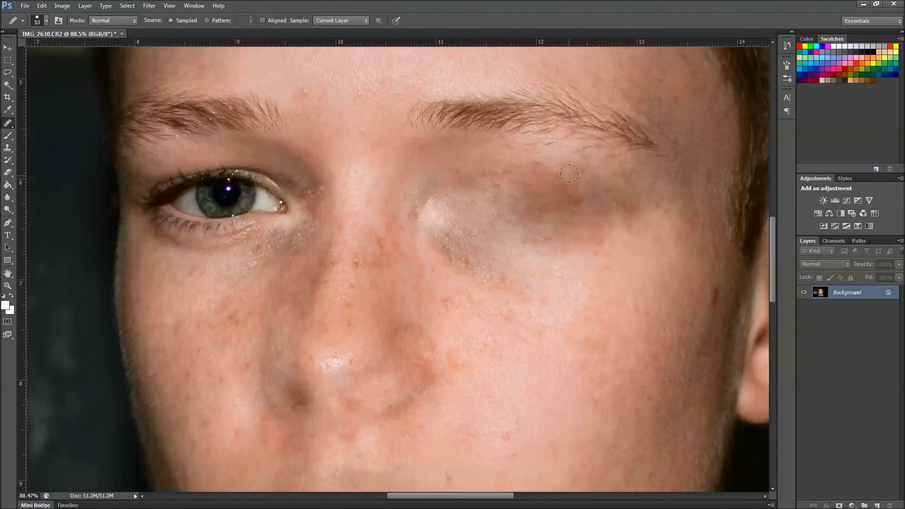
Step: Blend the shadow in the middle of the covered right eye socket with vertical strokes of sampled cheek skin
mouse_move(600, 241)
left_mouse_down()
mouse_move(554, 171)
mouse_move(572, 222)
mouse_move(575, 240)
left_mouse_up()
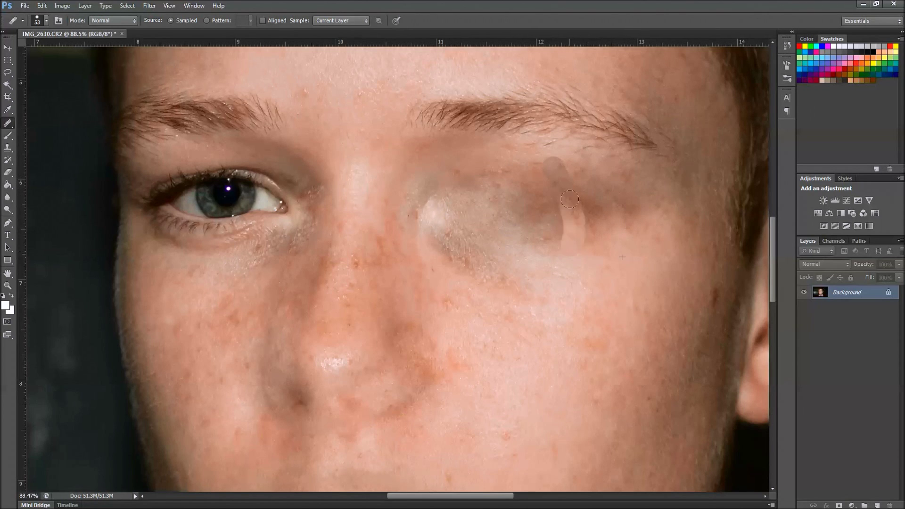
left_click(552, 194, "alt")
left_click_drag(516, 187, 495, 221)
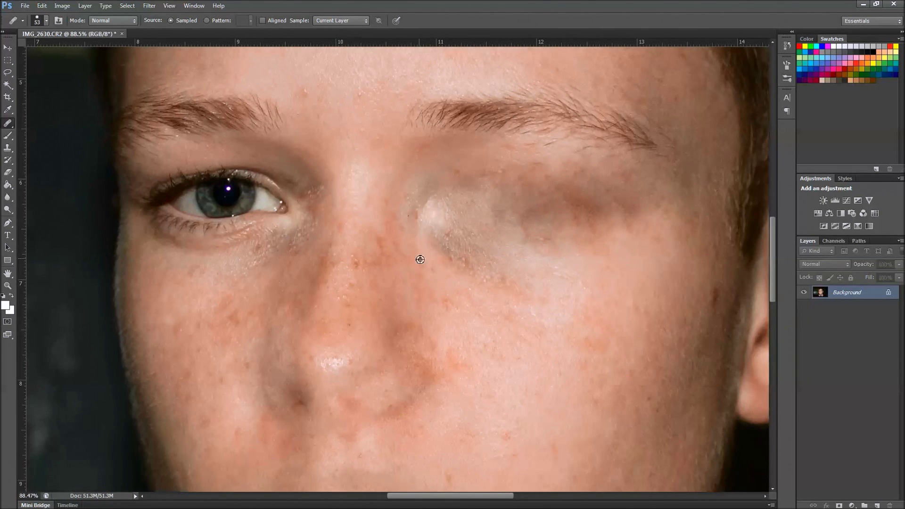
Step: Heal the bright inner corner of the right eye and the grey patch below it with skin sampled beside the nose
left_click_drag(415, 217, 491, 288)
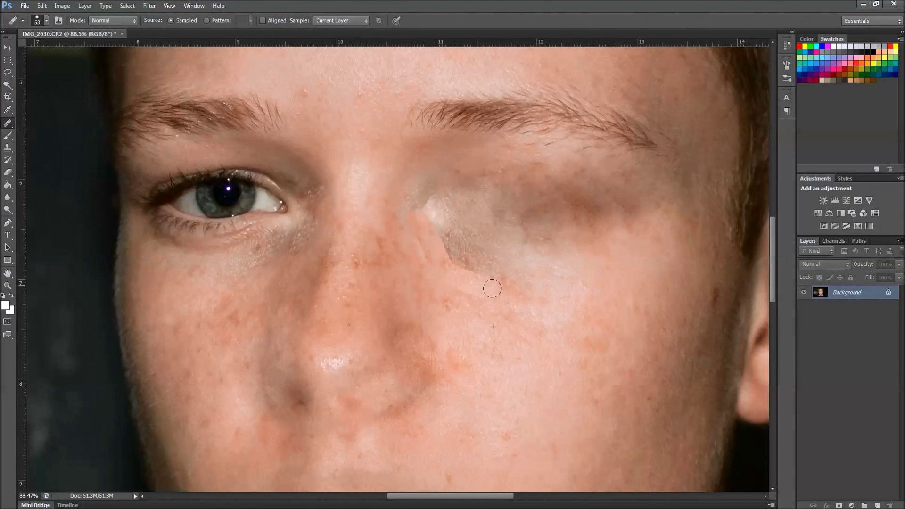
left_click(432, 220)
left_click_drag(432, 202, 503, 260)
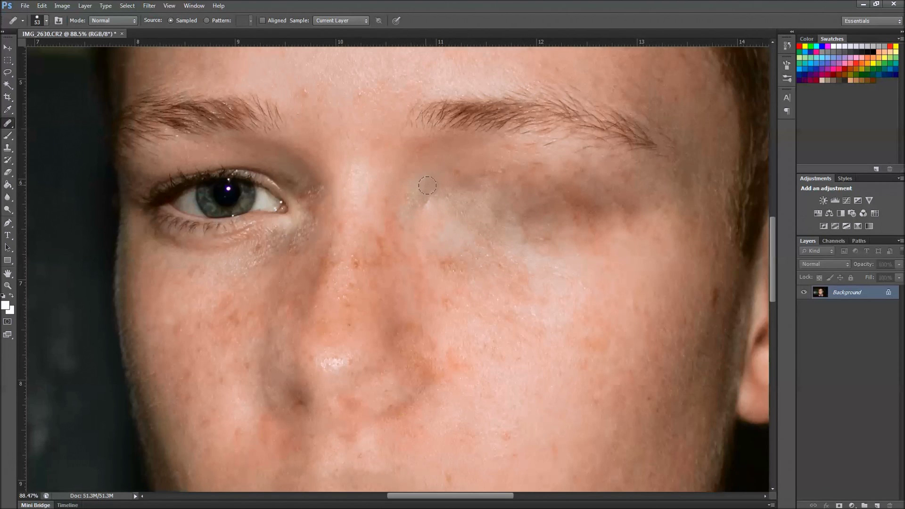
Step: Paint out the lashes and creases around the outer corner of the left eye with sampled surrounding skin
scroll(424, 232, "down", 5)
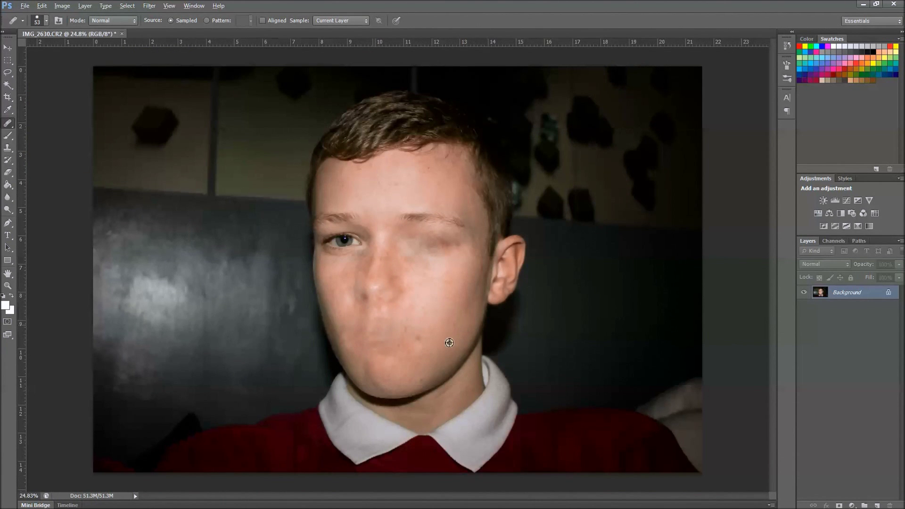
scroll(445, 246, "up", 5)
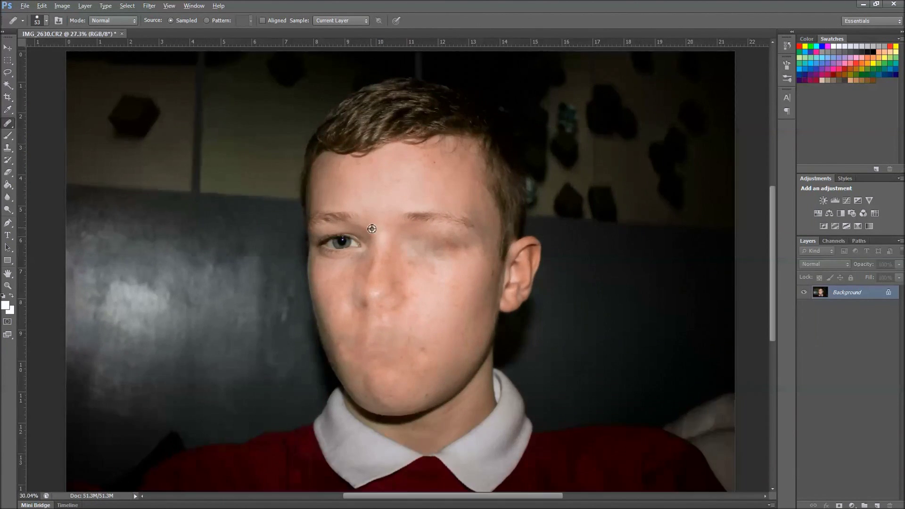
scroll(262, 269, "up", 2)
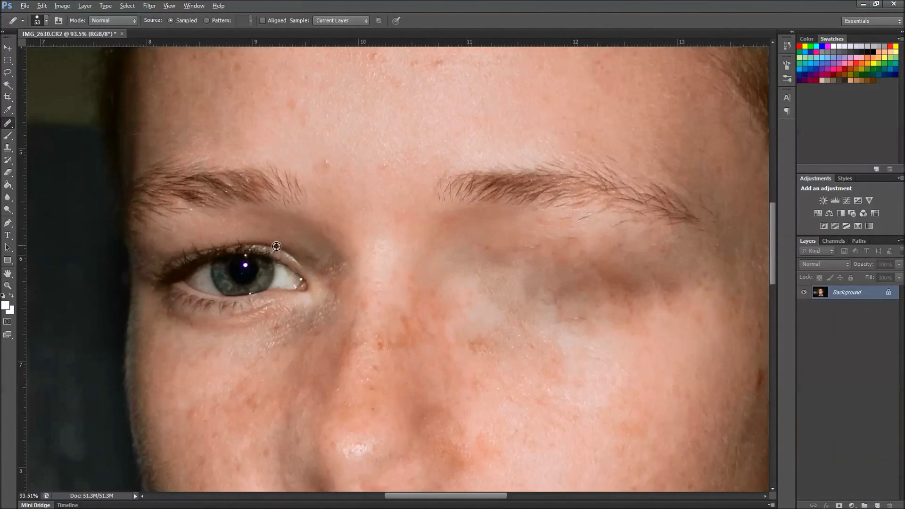
scroll(315, 374, "down", 2)
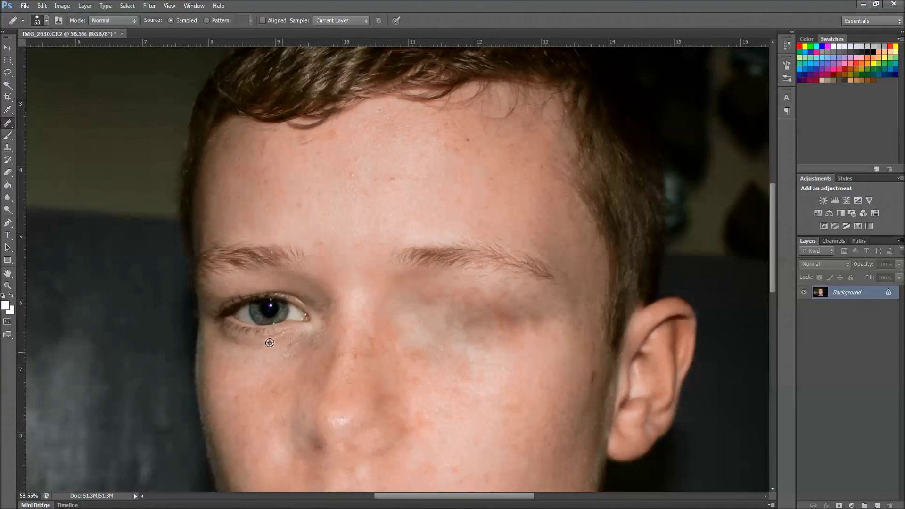
scroll(269, 342, "up", 4)
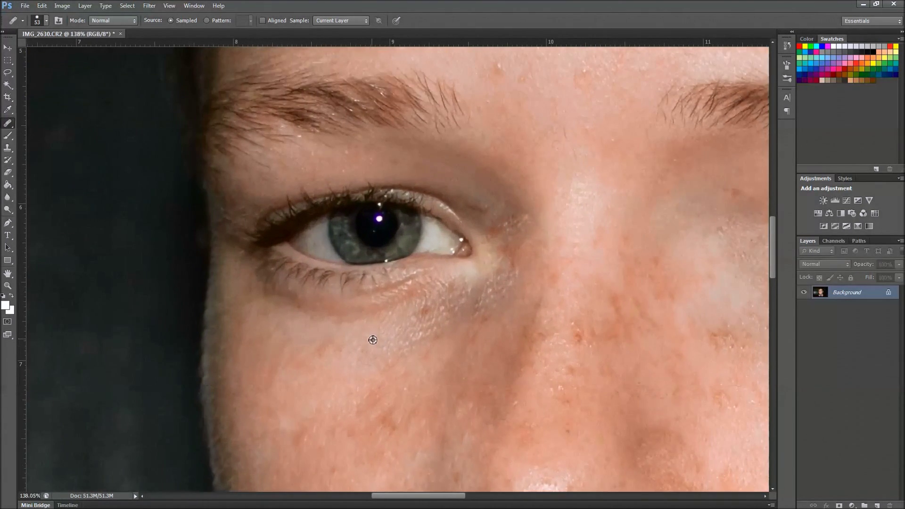
scroll(373, 340, "up", 1)
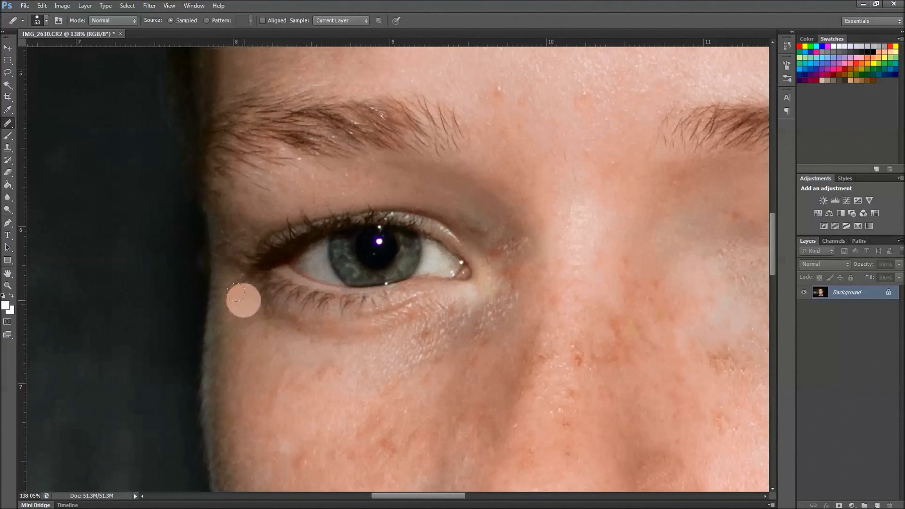
left_click(246, 302, "alt")
mouse_move(259, 293)
left_mouse_down()
mouse_move(269, 280)
mouse_move(311, 315)
mouse_move(341, 307)
mouse_move(249, 272)
mouse_move(252, 246)
left_mouse_up()
mouse_move(307, 210)
left_mouse_down()
mouse_move(258, 224)
mouse_move(233, 275)
left_mouse_up()
left_click(303, 197, "alt")
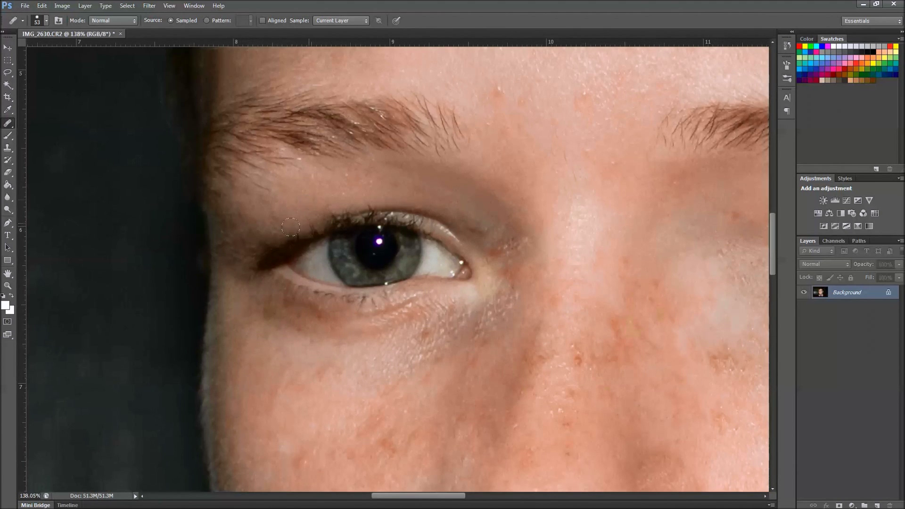
Step: Heal the dark outer corner of the left eye down to the skin below it, undoing the stroke that leaves a smudge
left_click_drag(285, 233, 270, 290)
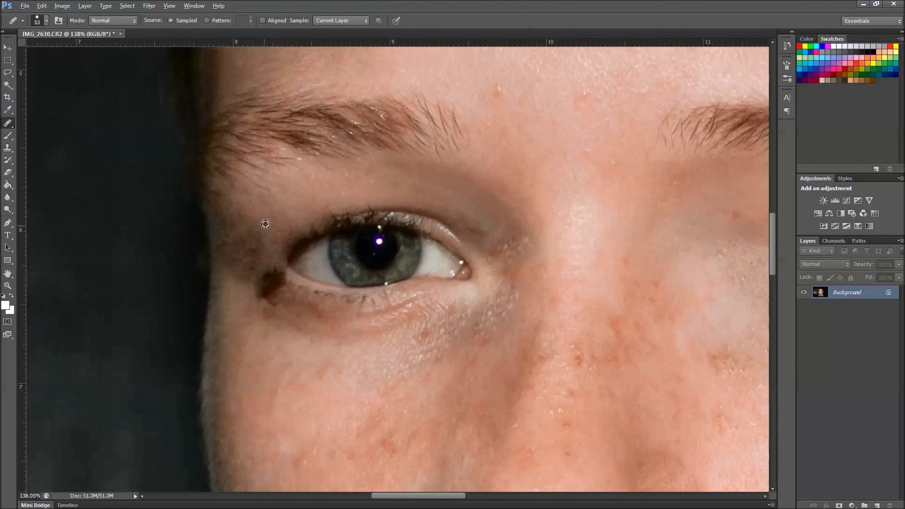
left_click_drag(254, 229, 276, 295)
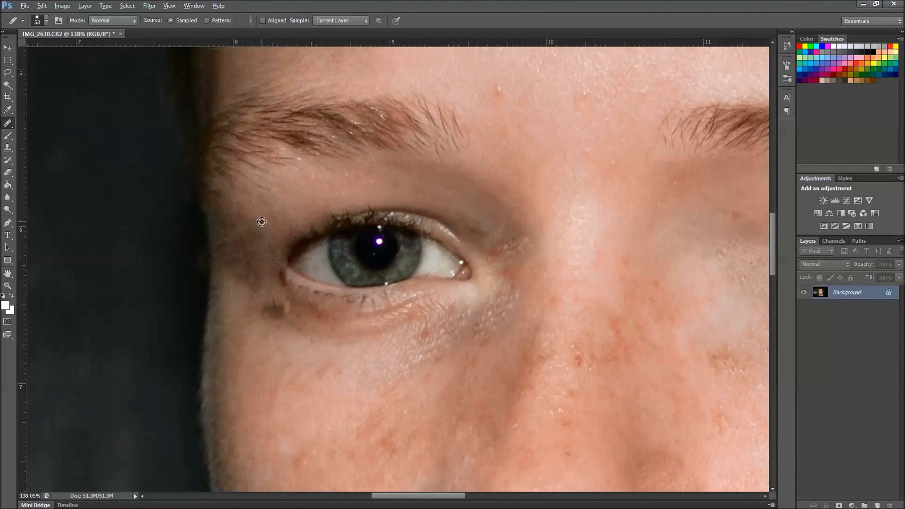
mouse_move(255, 246)
left_mouse_down()
mouse_move(259, 308)
mouse_move(279, 324)
left_mouse_up()
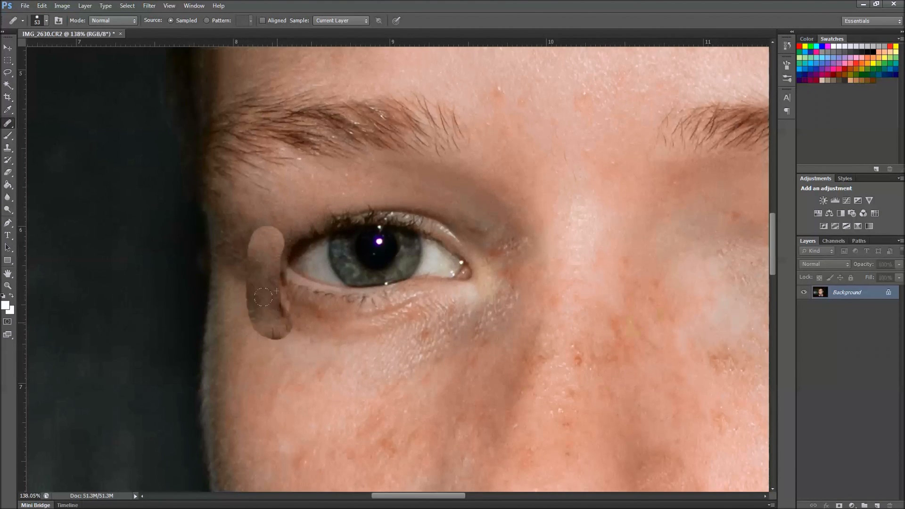
mouse_move(273, 279)
left_mouse_down()
mouse_move(297, 314)
mouse_move(277, 293)
left_mouse_up()
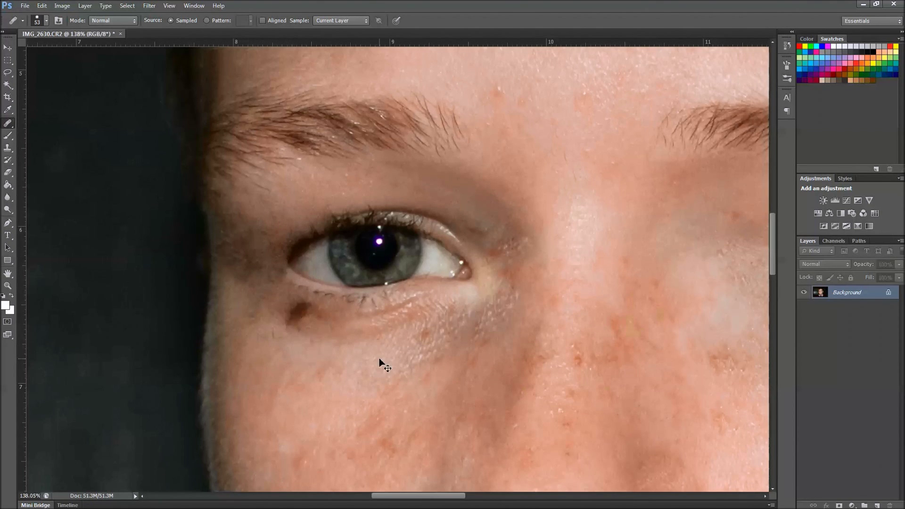
key("ctrl+z")
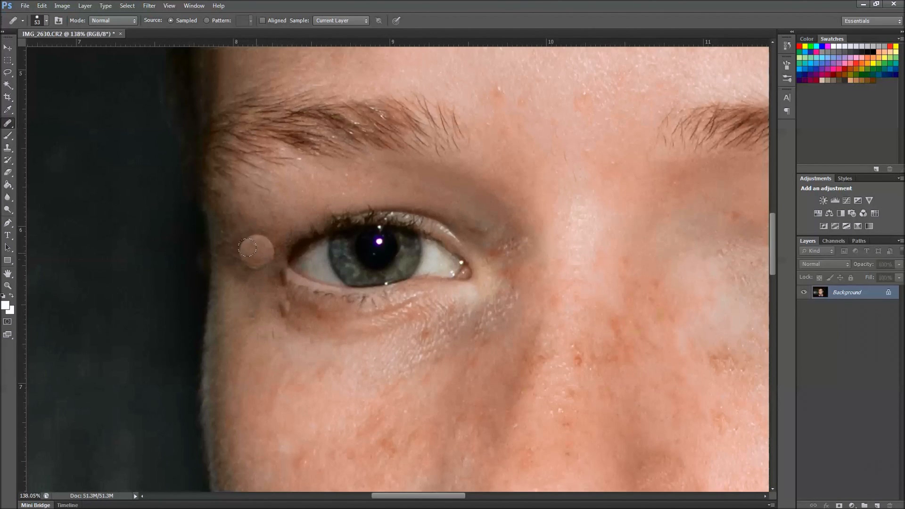
left_click_drag(270, 270, 279, 312)
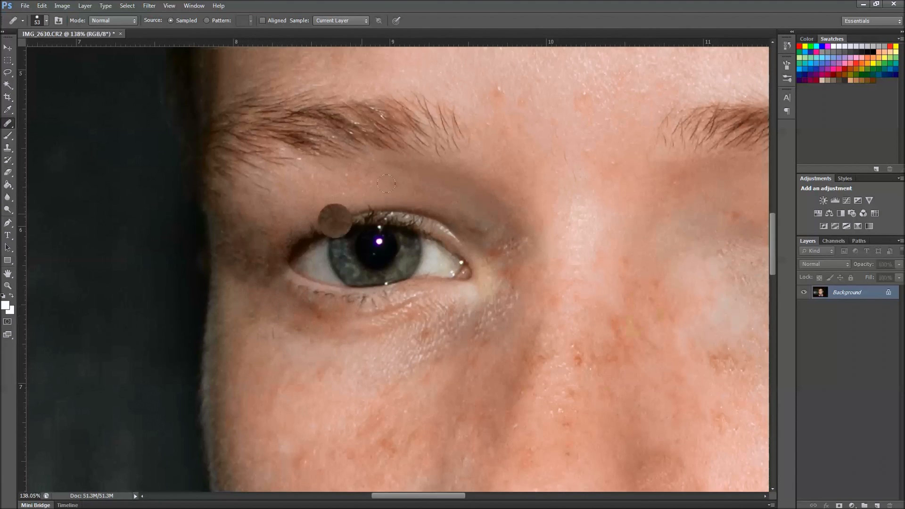
Step: Paint out the upper lashes and eyelid crease of the left eye with sampled eyelid skin, from inner to outer corner
mouse_move(474, 229)
left_mouse_down()
mouse_move(456, 248)
mouse_move(420, 222)
mouse_move(361, 212)
mouse_move(280, 243)
left_mouse_up()
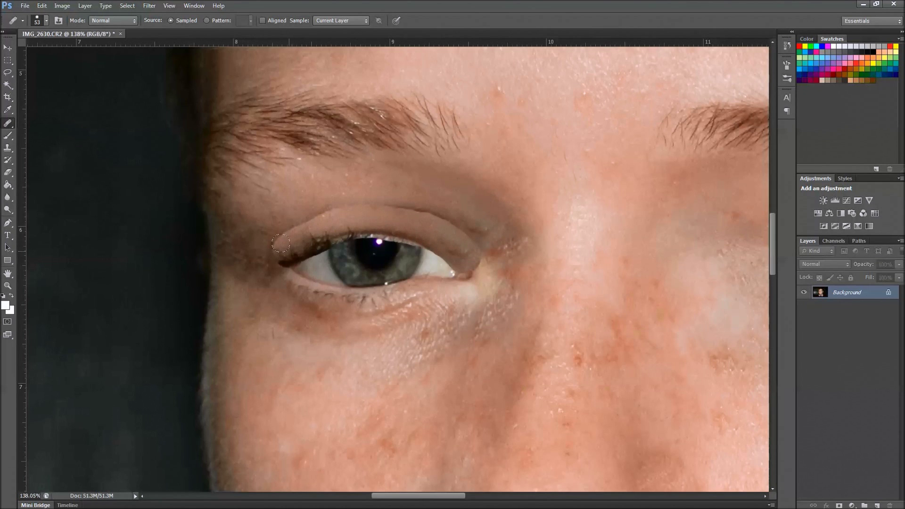
mouse_move(465, 253)
left_mouse_down()
mouse_move(471, 260)
mouse_move(469, 252)
left_mouse_up()
mouse_move(487, 254)
left_mouse_down()
mouse_move(466, 238)
mouse_move(384, 229)
mouse_move(278, 246)
left_mouse_up()
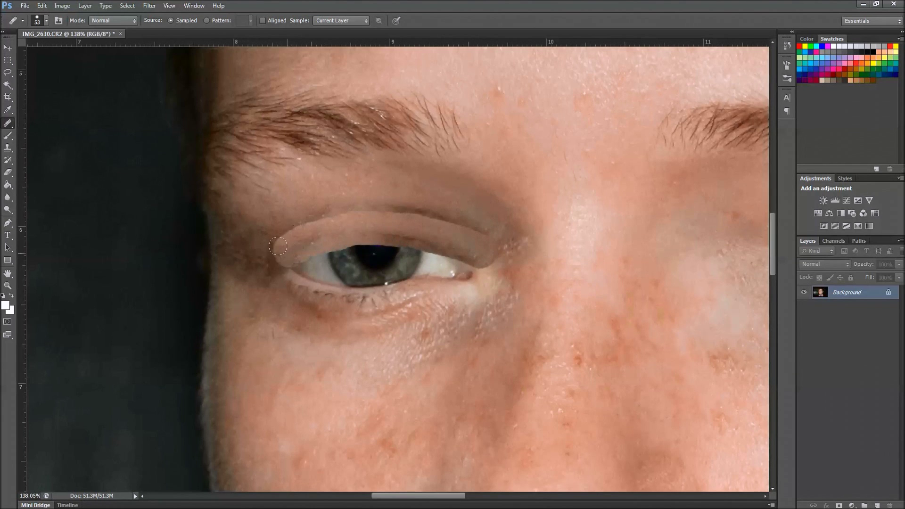
left_click(465, 219, "alt")
mouse_move(461, 227)
left_mouse_down()
mouse_move(385, 199)
mouse_move(297, 213)
left_mouse_up()
mouse_move(472, 236)
left_mouse_down()
mouse_move(465, 215)
mouse_move(283, 226)
left_mouse_up()
left_click_drag(452, 213, 463, 216)
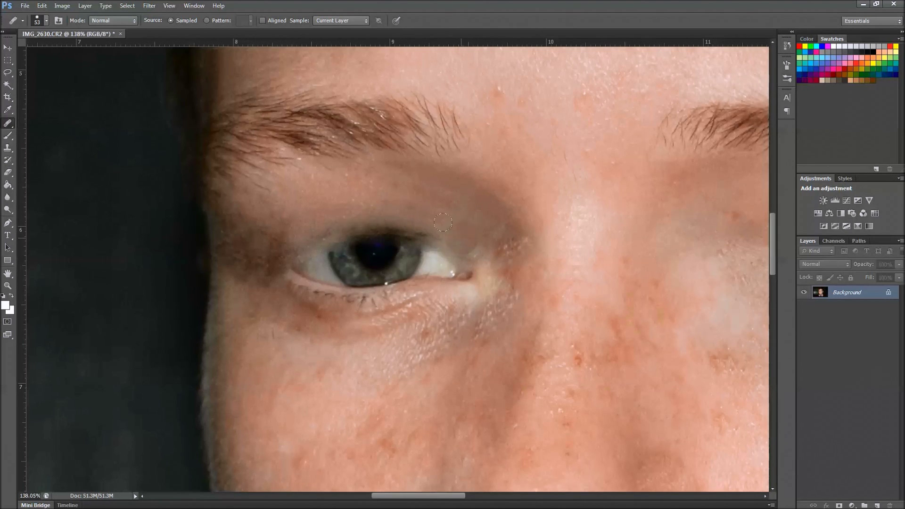
Step: Heal the lower eyelid rim and lashes of the left eye with skin sampled from below the eye
mouse_move(401, 209)
left_mouse_down()
mouse_move(324, 208)
mouse_move(274, 238)
mouse_move(454, 242)
mouse_move(468, 250)
mouse_move(470, 306)
left_mouse_up()
left_click(350, 331)
left_click(283, 328)
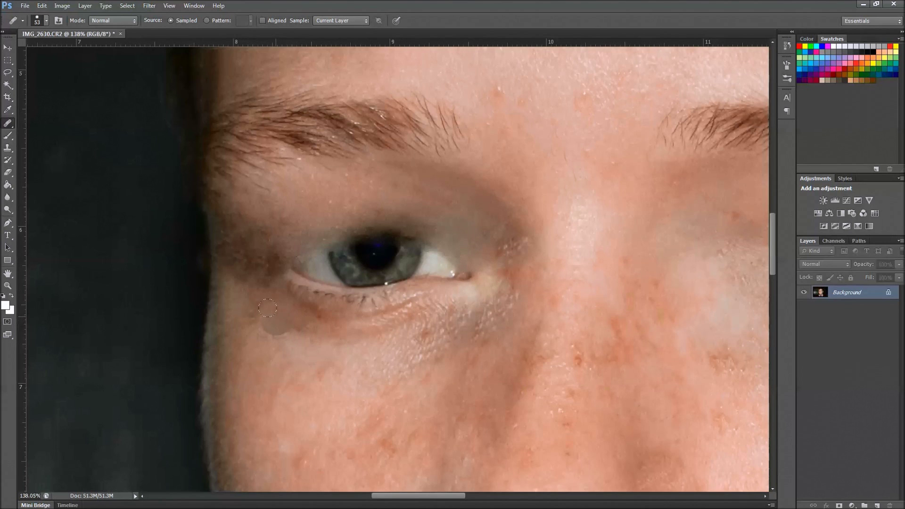
mouse_move(274, 269)
left_mouse_down()
mouse_move(330, 292)
mouse_move(452, 277)
mouse_move(491, 286)
left_mouse_up()
mouse_move(274, 268)
left_mouse_down()
mouse_move(299, 288)
mouse_move(366, 296)
mouse_move(453, 267)
left_mouse_up()
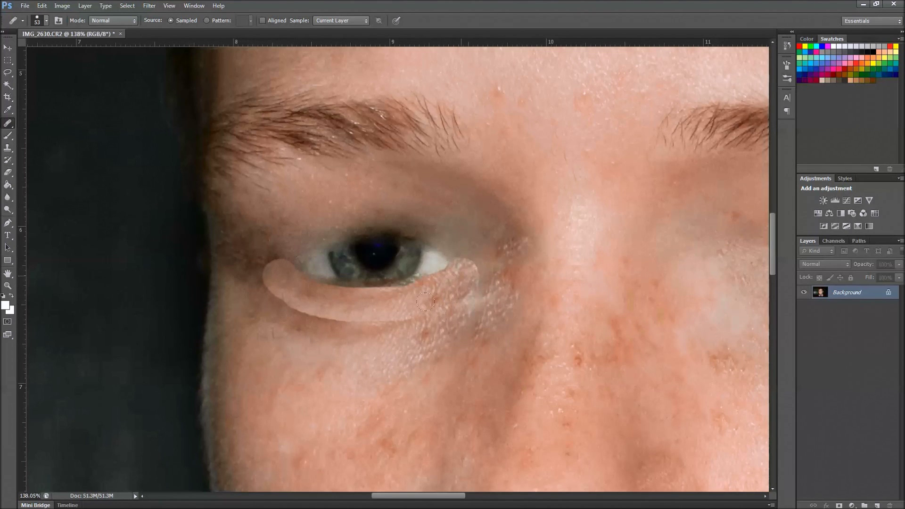
left_click(281, 280)
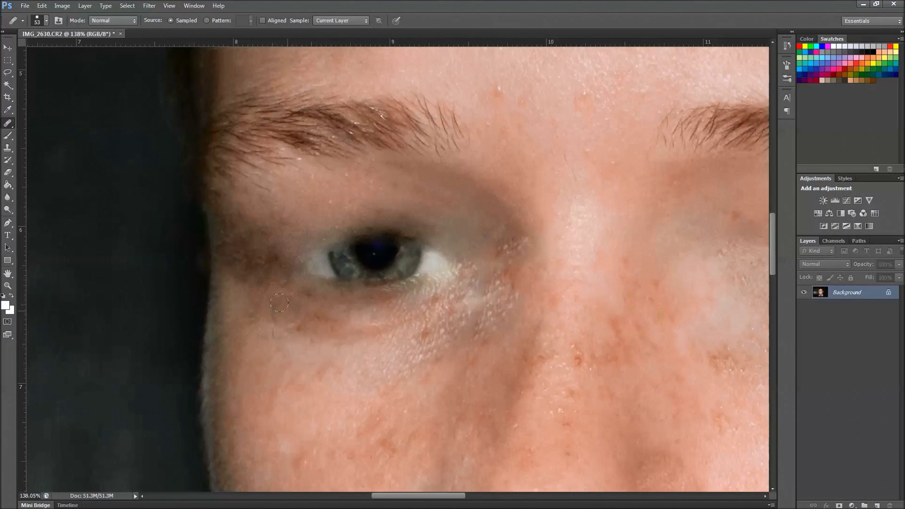
Step: Cover the remaining white, iris and pupil of the left eye with horizontal healing strokes of sampled surrounding skin
mouse_move(282, 264)
left_mouse_down()
mouse_move(402, 278)
mouse_move(438, 260)
left_mouse_up()
left_click(348, 261)
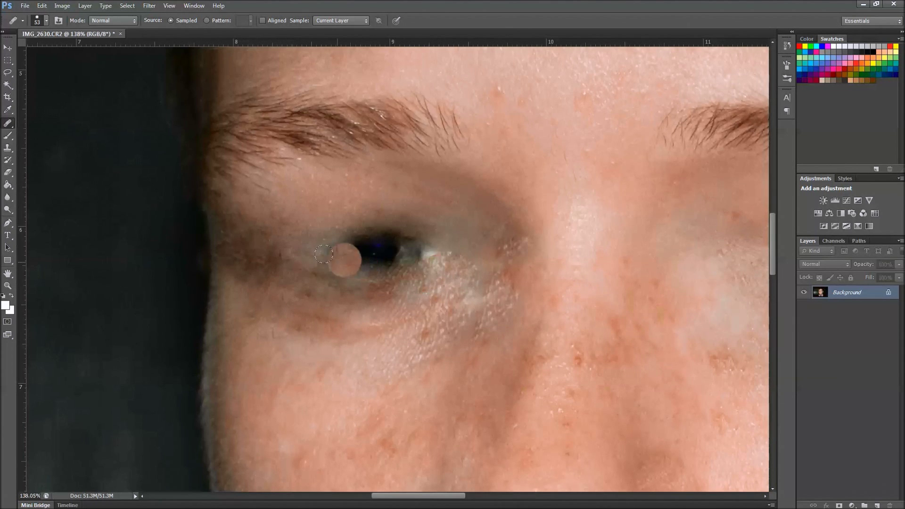
left_click(306, 210)
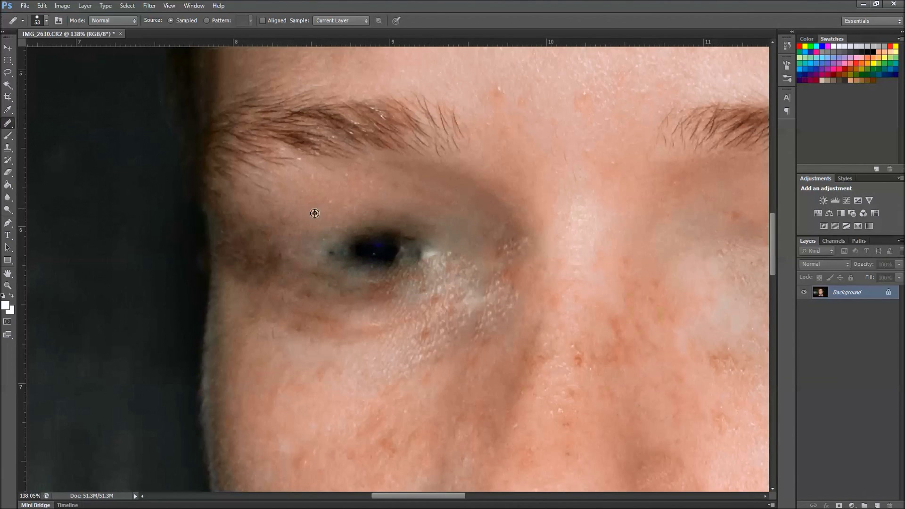
mouse_move(303, 256)
left_mouse_down()
mouse_move(393, 235)
mouse_move(420, 243)
mouse_move(428, 235)
mouse_move(381, 213)
mouse_move(307, 228)
left_mouse_up()
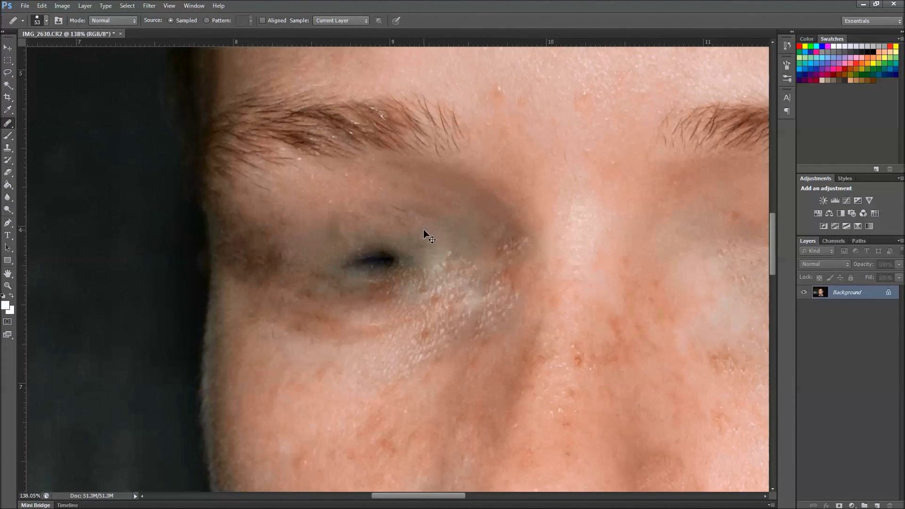
mouse_move(431, 237)
left_mouse_down()
mouse_move(402, 224)
mouse_move(327, 224)
mouse_move(282, 238)
left_mouse_up()
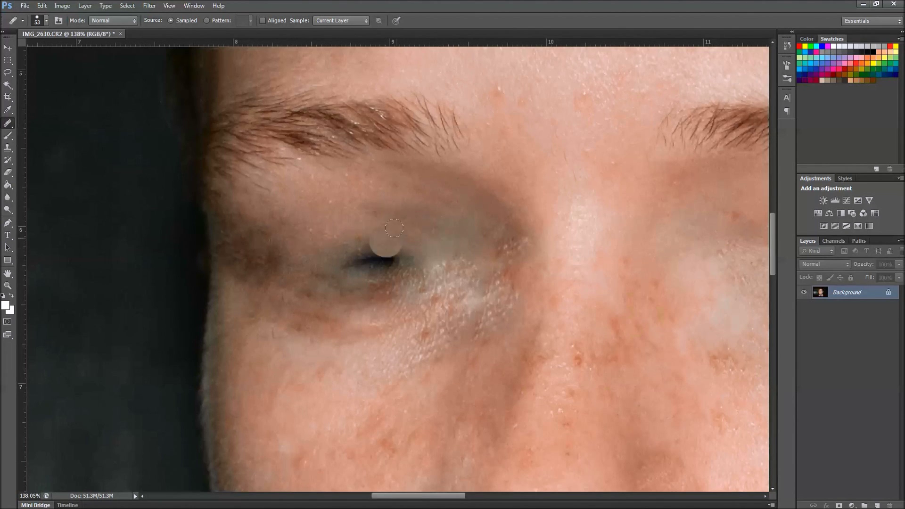
left_click(427, 248, "alt")
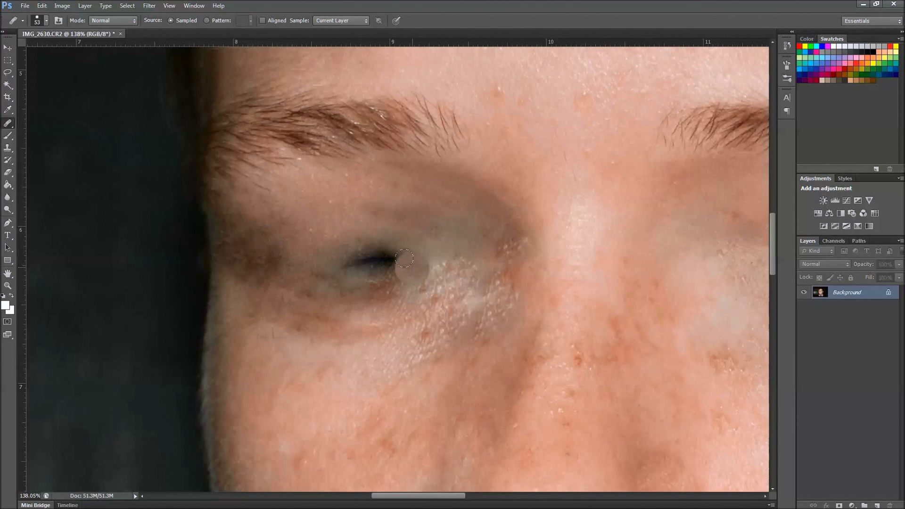
left_click_drag(417, 259, 340, 257)
left_click_drag(416, 240, 332, 241)
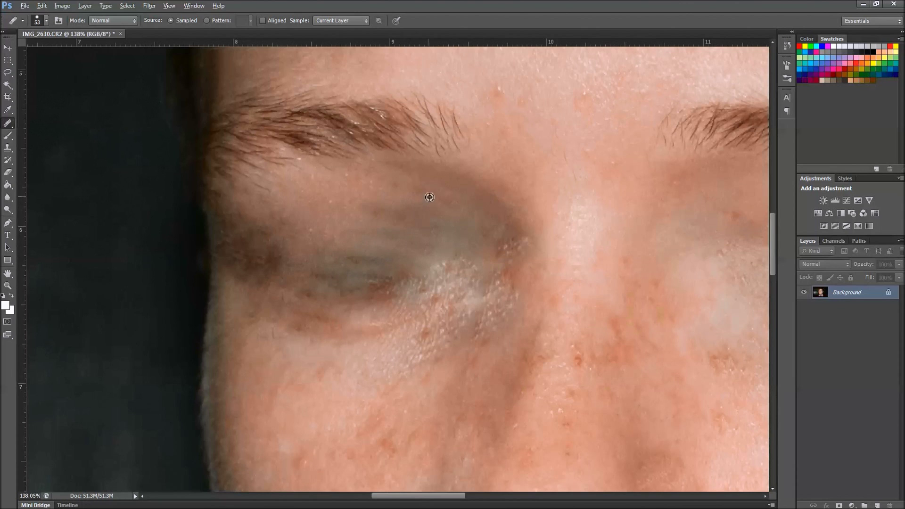
Step: Smooth the streaky shadow above the covered left eye with skin sampled below the eyebrow
mouse_move(423, 213)
left_mouse_down()
mouse_move(357, 202)
mouse_move(292, 222)
left_mouse_up()
mouse_move(417, 240)
left_mouse_down()
mouse_move(358, 223)
mouse_move(341, 230)
left_mouse_up()
left_click_drag(403, 216, 365, 211)
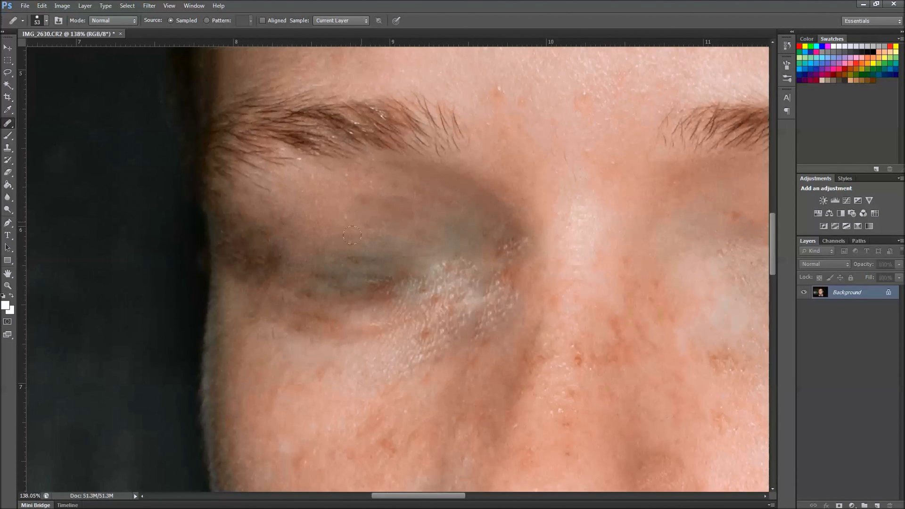
Step: Blend the creases and dark grey patch across the covered left eye socket with sampled cheek skin
left_click(309, 375)
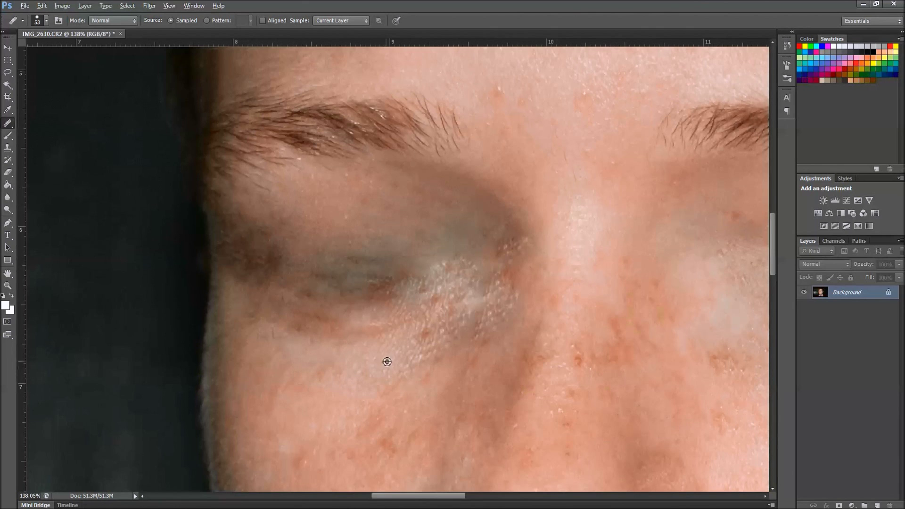
left_click(270, 340, "alt")
mouse_move(271, 315)
left_mouse_down()
mouse_move(297, 325)
mouse_move(407, 308)
left_mouse_up()
mouse_move(285, 299)
left_mouse_down()
mouse_move(351, 308)
mouse_move(389, 291)
left_mouse_up()
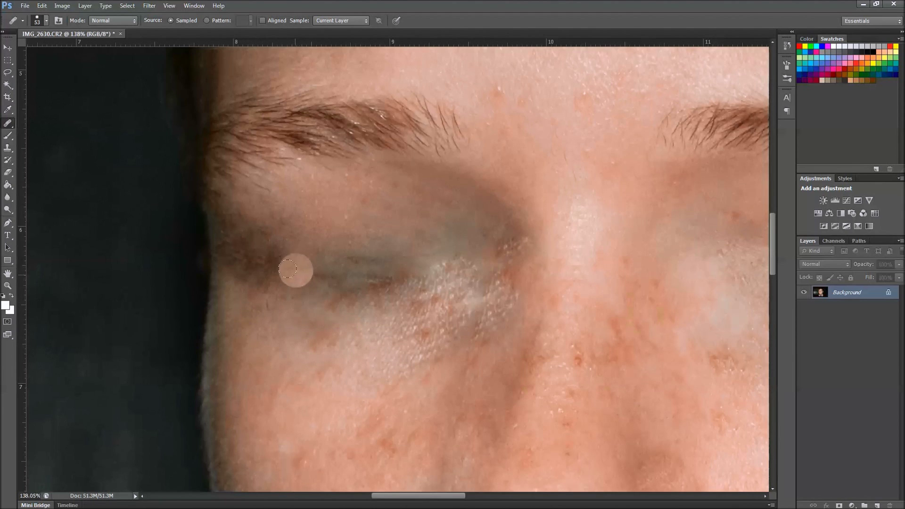
left_click_drag(303, 285, 416, 283)
left_click_drag(308, 259, 420, 264)
mouse_move(346, 258)
left_mouse_down()
mouse_move(400, 243)
mouse_move(324, 246)
mouse_move(389, 255)
left_mouse_up()
left_click_drag(349, 228, 367, 224)
scroll(367, 225, "down", 10)
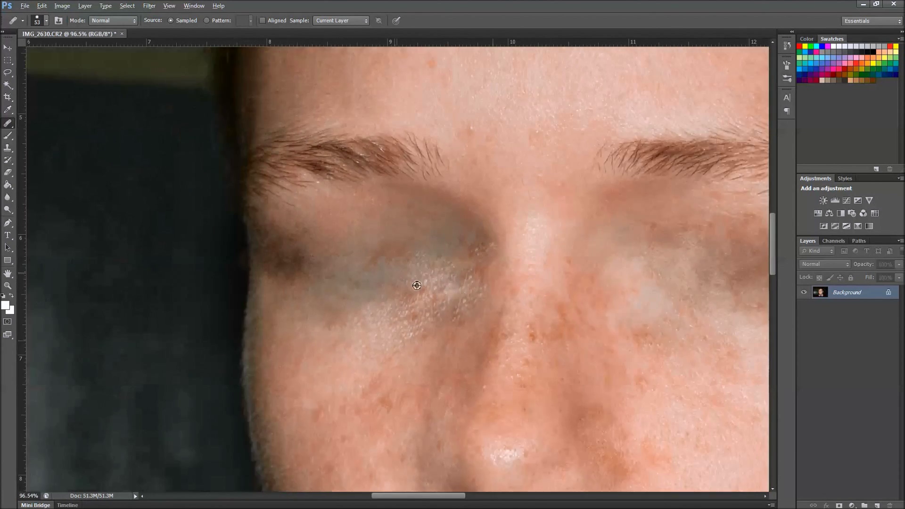
Step: Heal away the upper edge of the right eyebrow from its outer tail to its inner end with sampled forehead skin
scroll(628, 312, "up", 6)
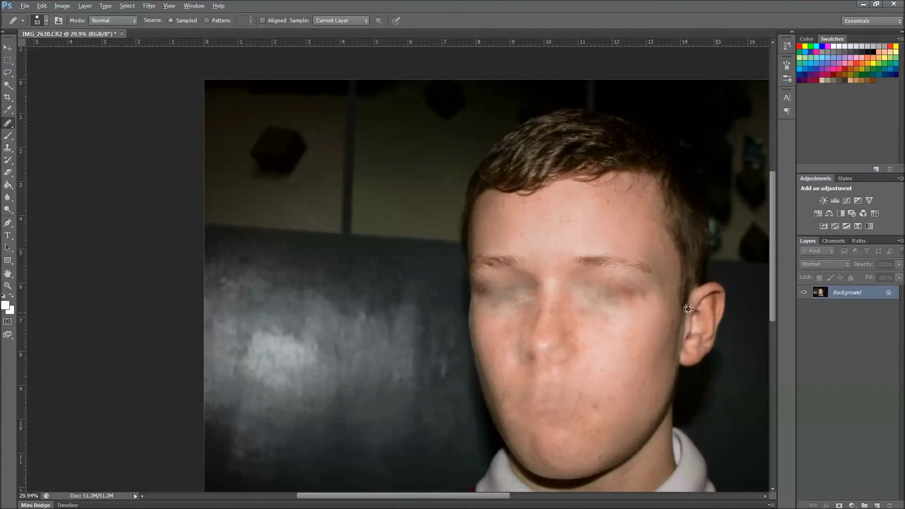
scroll(602, 260, "up", 2)
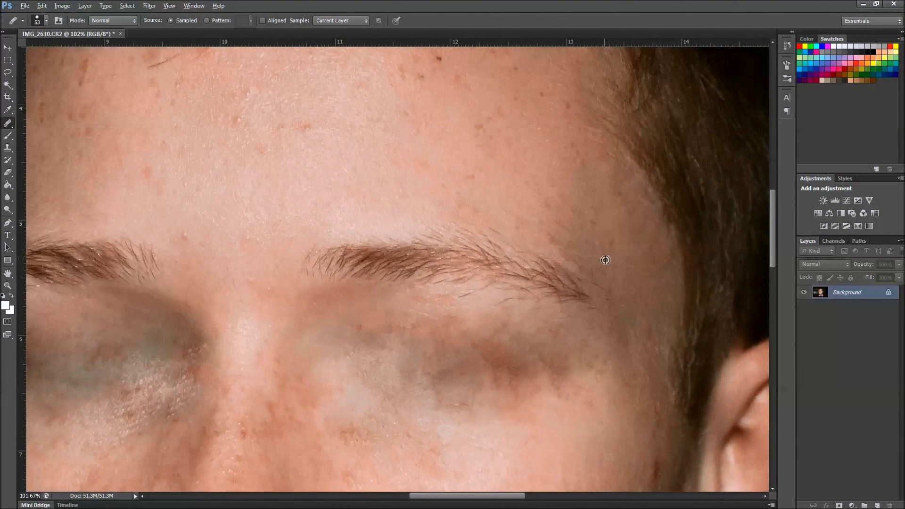
scroll(594, 255, "up", 3)
left_click(590, 253)
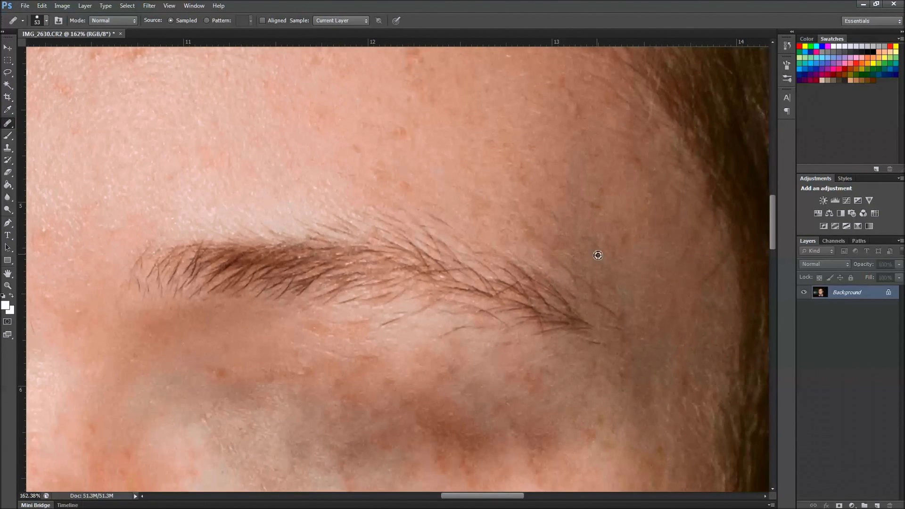
mouse_move(588, 292)
left_mouse_down()
mouse_move(596, 302)
mouse_move(400, 248)
mouse_move(282, 229)
left_mouse_up()
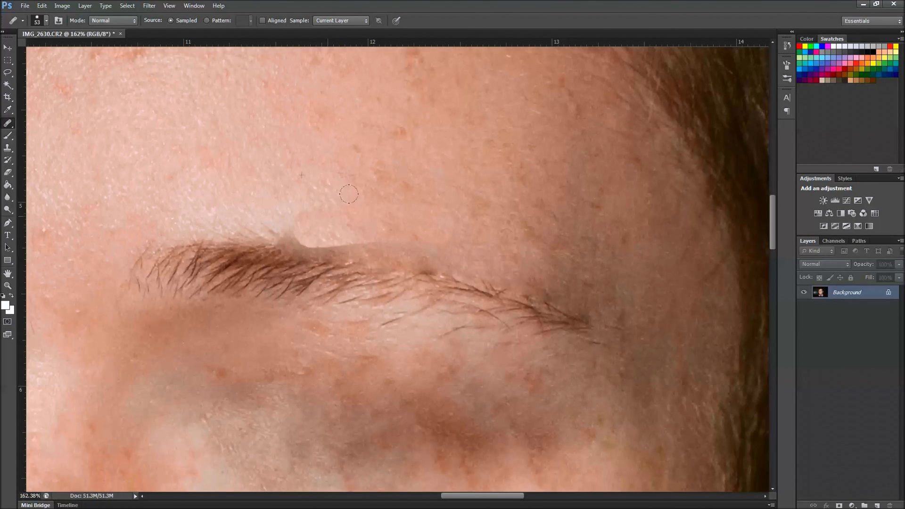
left_click(252, 245)
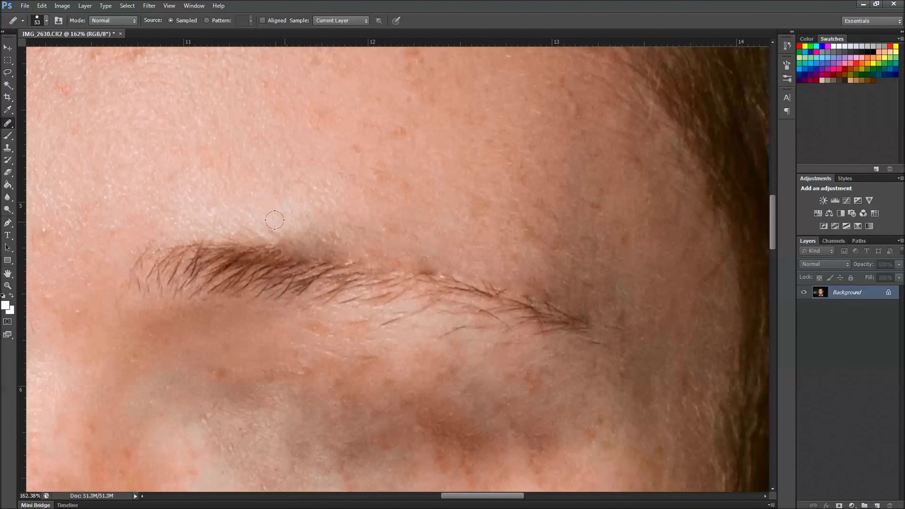
mouse_move(281, 243)
left_mouse_down()
mouse_move(179, 240)
mouse_move(125, 259)
left_mouse_up()
left_click(266, 249)
left_click(119, 309)
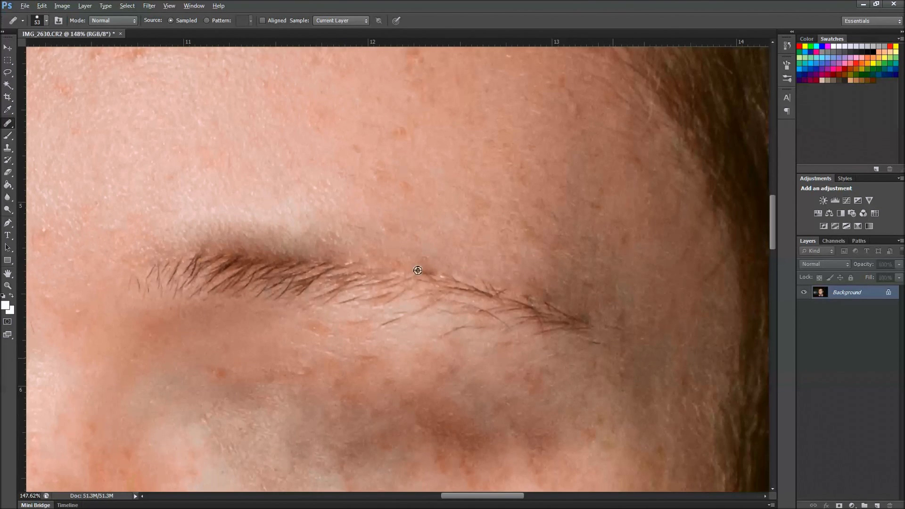
Step: Try painting a healed copy of the ear onto the right cheek, and undo it
scroll(417, 270, "down", 5)
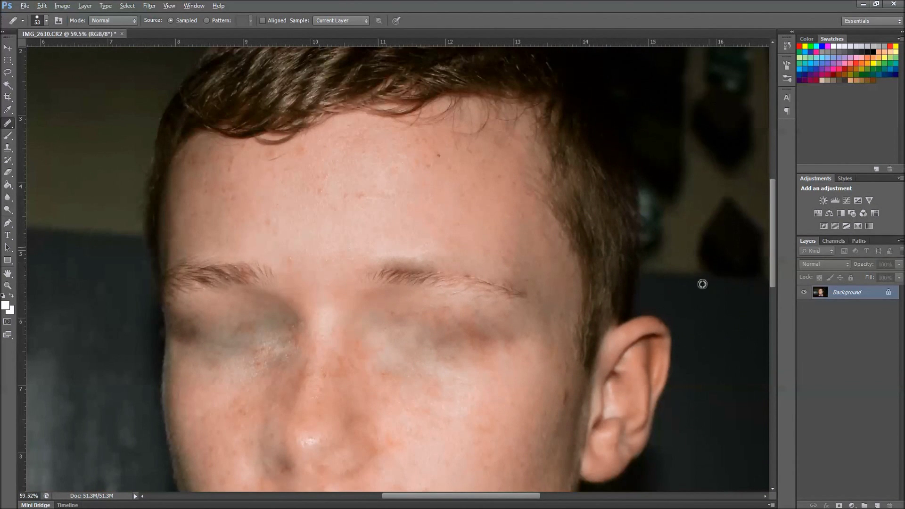
mouse_move(499, 402)
left_mouse_down()
mouse_move(476, 418)
mouse_move(465, 445)
mouse_move(504, 422)
mouse_move(472, 435)
mouse_move(495, 388)
mouse_move(511, 439)
mouse_move(480, 451)
mouse_move(512, 376)
mouse_move(465, 442)
mouse_move(505, 409)
mouse_move(507, 432)
left_mouse_up()
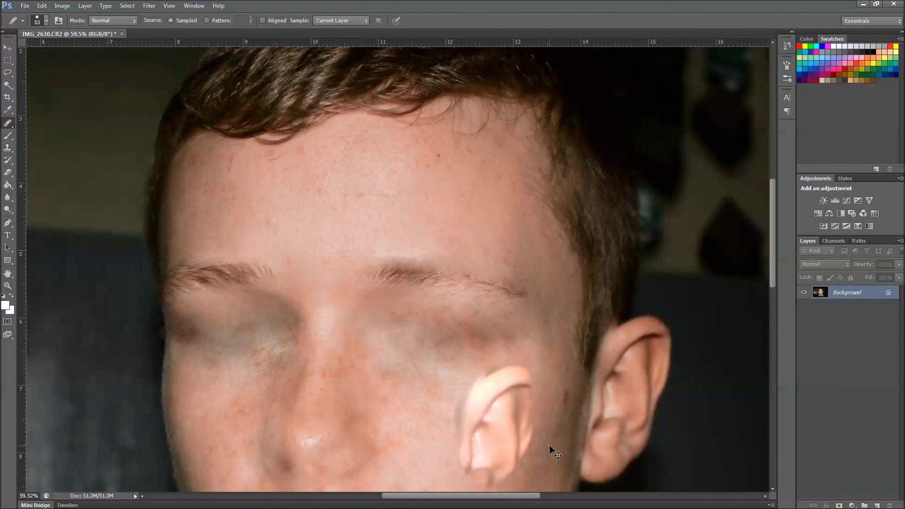
key("ctrl+z")
Step: Paint out the inner half of the right eyebrow, including its lower hairs, with skin sampled around and below it
scroll(500, 272, "up", 6)
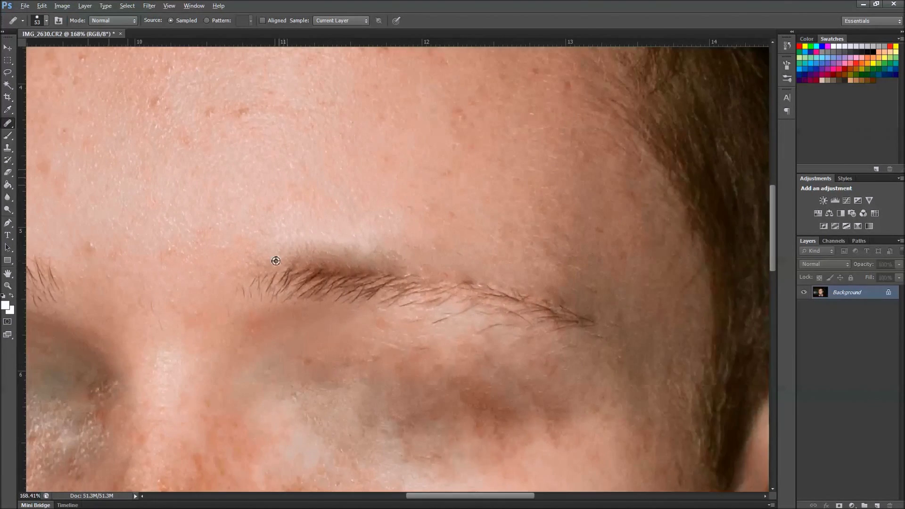
scroll(275, 260, "up", 1)
mouse_move(297, 282)
left_mouse_down()
mouse_move(297, 273)
mouse_move(216, 303)
left_mouse_up()
left_click(248, 291)
left_click(240, 346)
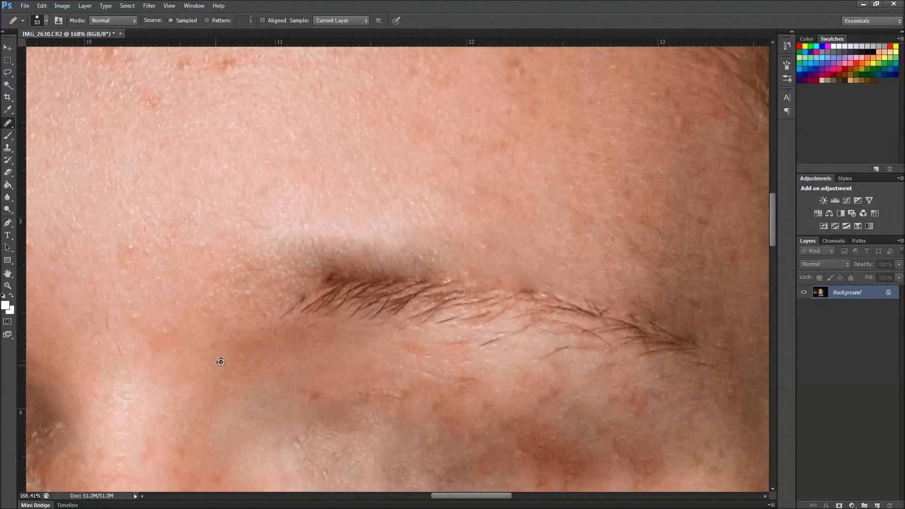
left_click_drag(262, 303, 439, 335)
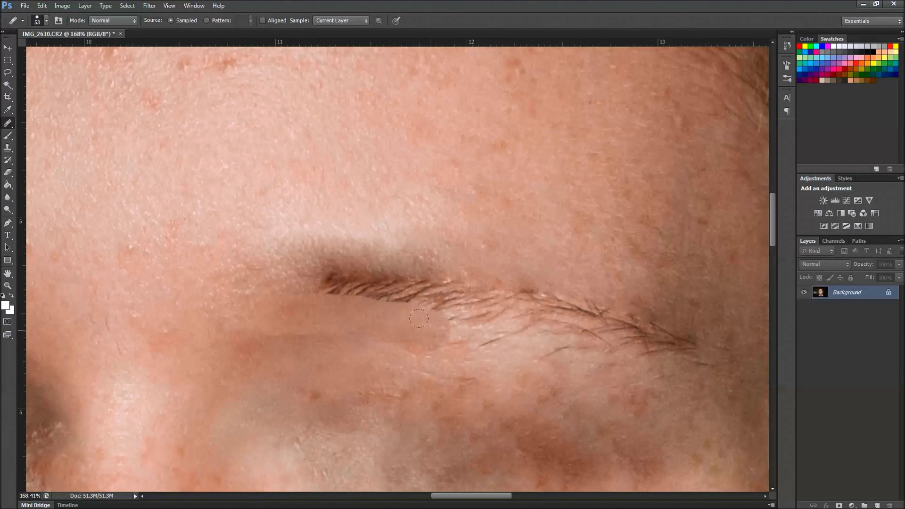
mouse_move(311, 279)
left_mouse_down()
mouse_move(459, 290)
mouse_move(471, 307)
left_mouse_up()
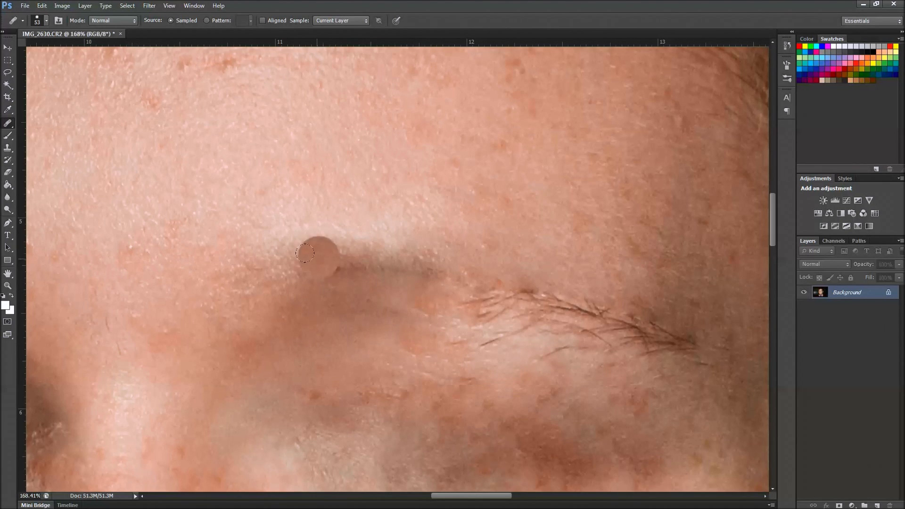
Step: Remove the outer half and tail of the right eyebrow and the stray hairs beneath it with sampled skin
mouse_move(273, 259)
left_mouse_down()
mouse_move(250, 267)
mouse_move(372, 255)
mouse_move(484, 279)
mouse_move(466, 288)
mouse_move(465, 280)
mouse_move(540, 297)
mouse_move(680, 351)
left_mouse_up()
left_click(513, 282)
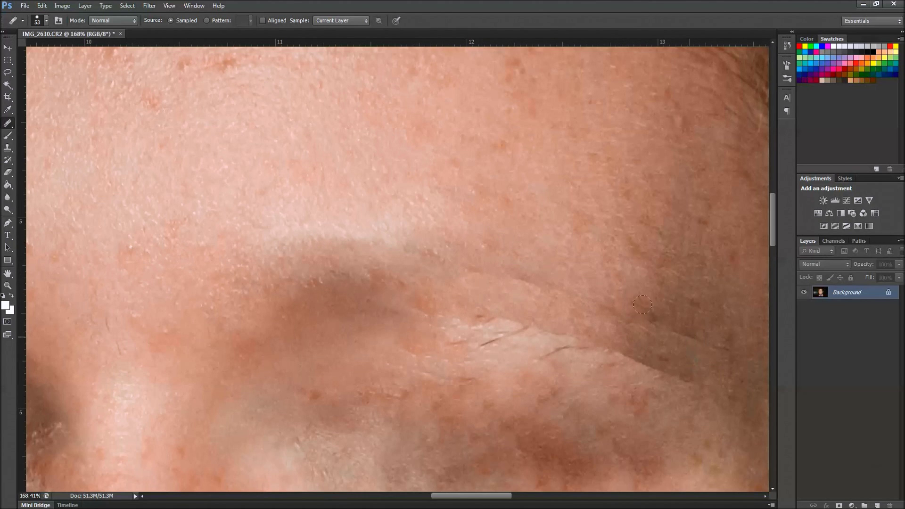
left_click_drag(523, 276, 665, 322)
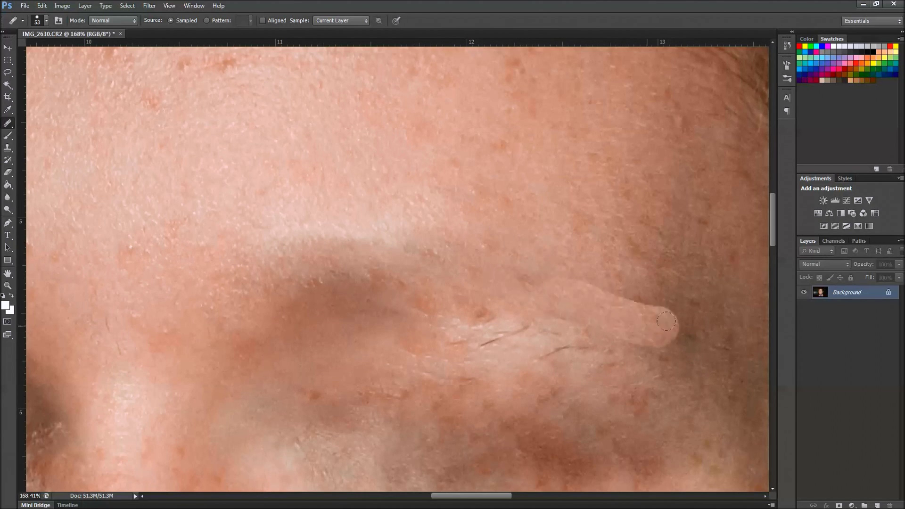
left_click(471, 324)
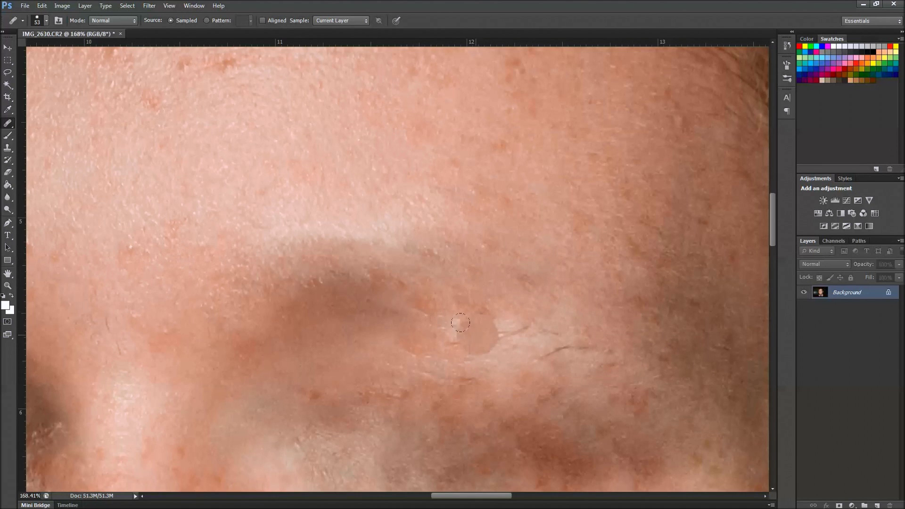
mouse_move(444, 319)
left_mouse_down()
mouse_move(555, 331)
mouse_move(639, 371)
left_mouse_up()
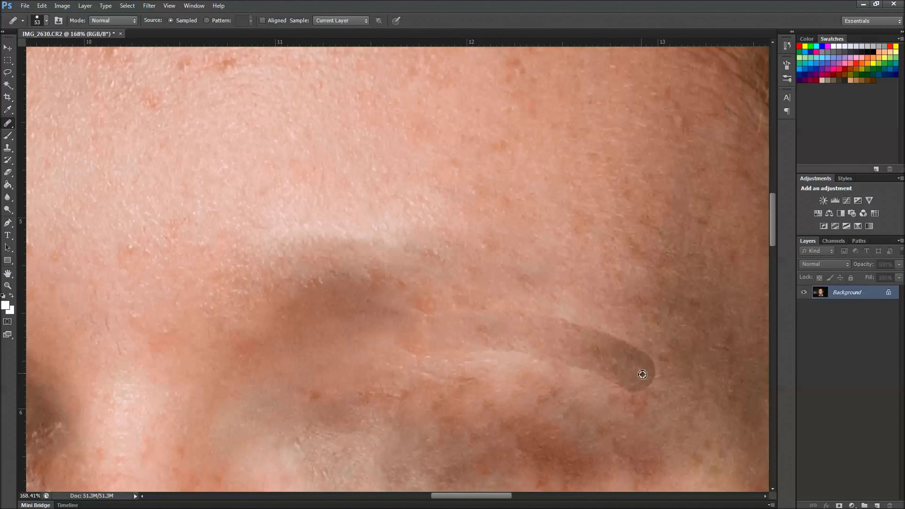
scroll(632, 373, "down", 3)
scroll(632, 372, "down", 6)
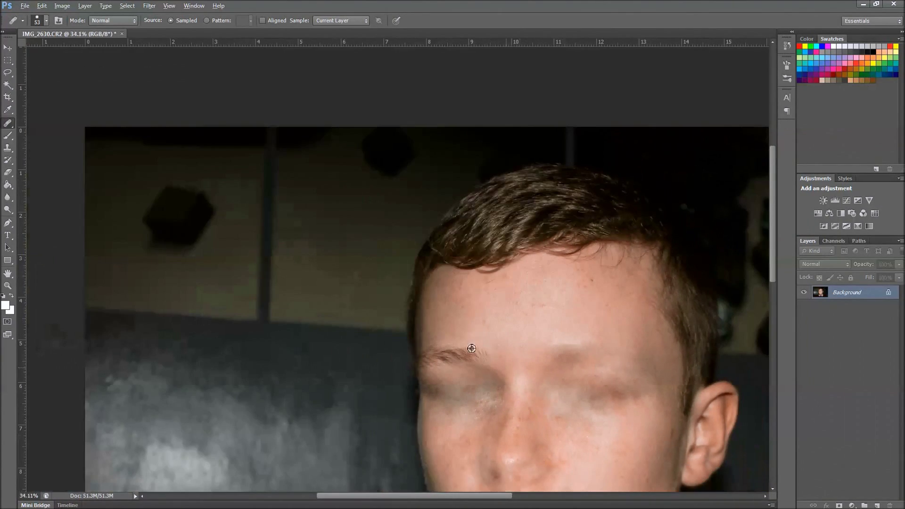
scroll(260, 238, "up", 6)
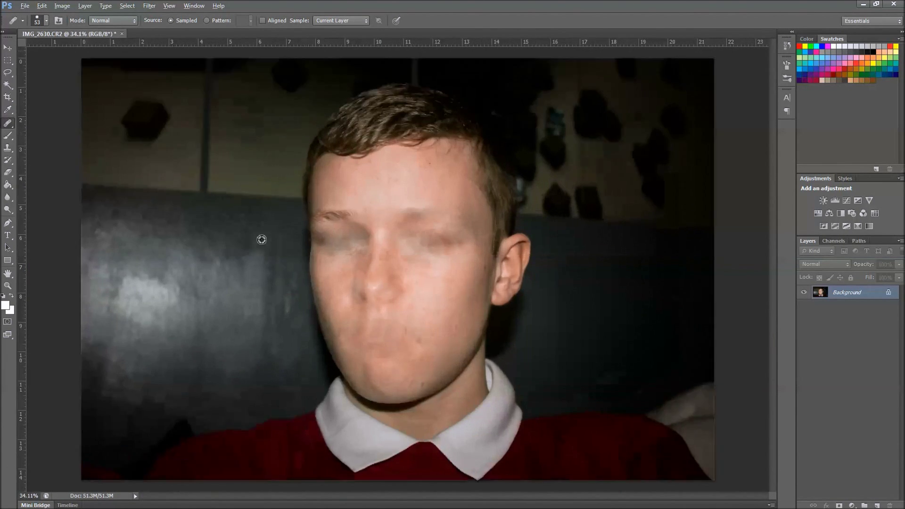
scroll(432, 151, "up", 2)
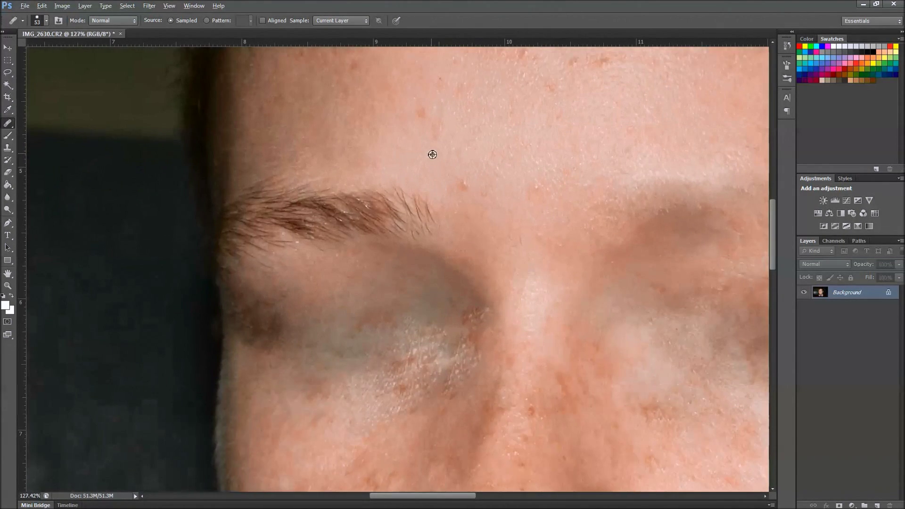
Step: Paint out the upper edge, inner end and lower hairs of the left eyebrow with sampled surrounding skin
mouse_move(431, 171)
left_mouse_down()
mouse_move(425, 204)
mouse_move(257, 182)
left_mouse_up()
mouse_move(436, 231)
left_mouse_down()
mouse_move(283, 214)
mouse_move(371, 225)
left_mouse_up()
left_click_drag(418, 242, 276, 233)
mouse_move(425, 234)
left_mouse_down()
mouse_move(303, 237)
mouse_move(219, 259)
left_mouse_up()
Step: Heal away the outer tail of the left eyebrow near the temple with sampled skin
left_click(275, 188, "alt")
left_click_drag(252, 224, 193, 215)
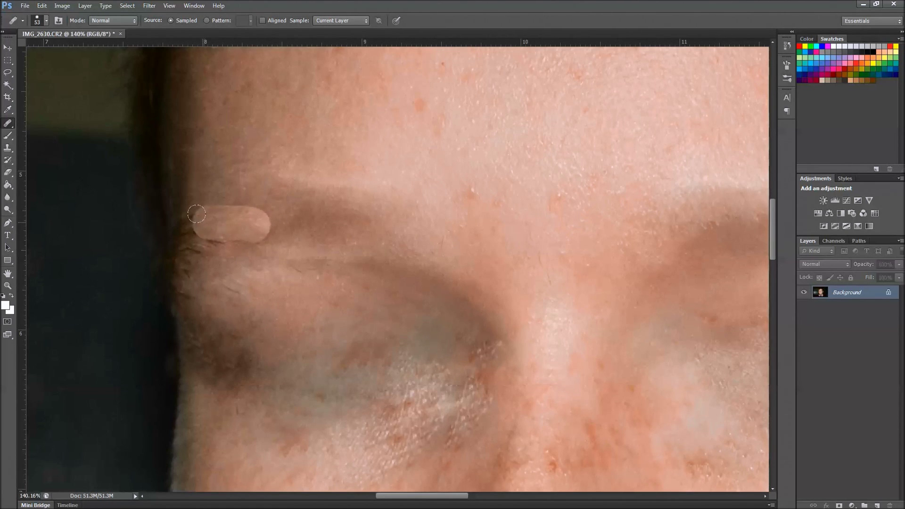
left_click(232, 228)
mouse_move(184, 208)
left_mouse_down()
mouse_move(195, 211)
mouse_move(183, 279)
mouse_move(202, 288)
mouse_move(228, 240)
left_mouse_up()
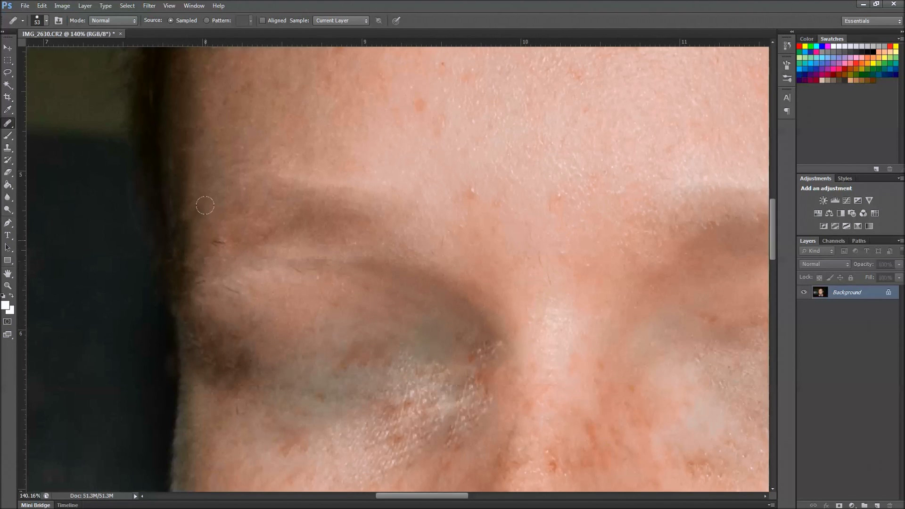
Step: Enlarge the healing brush to 106 px and paint out the nostril shadows and highlighted tip of the nose
scroll(379, 240, "down", 5)
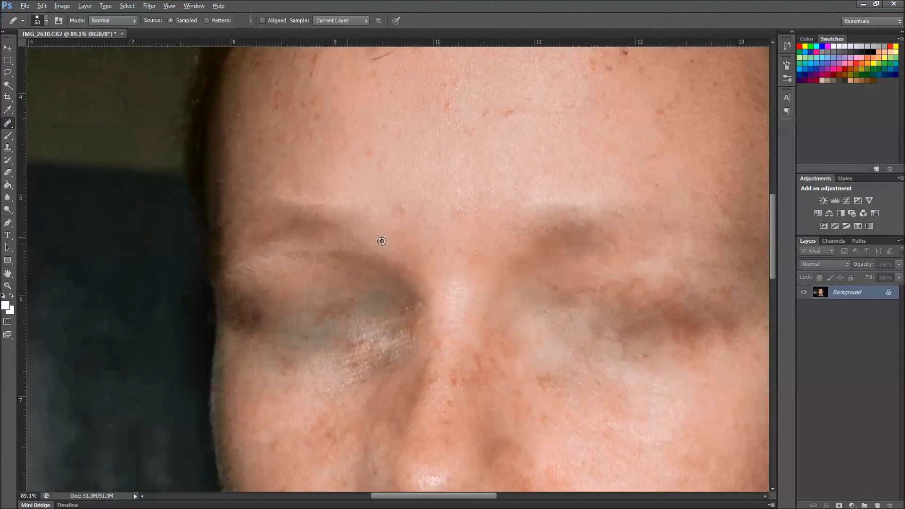
scroll(568, 302, "down", 1)
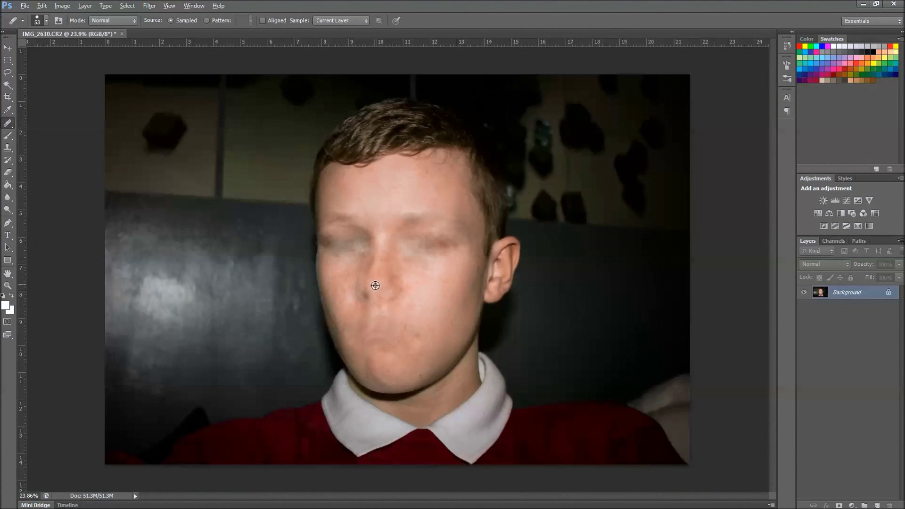
scroll(375, 285, "up", 5)
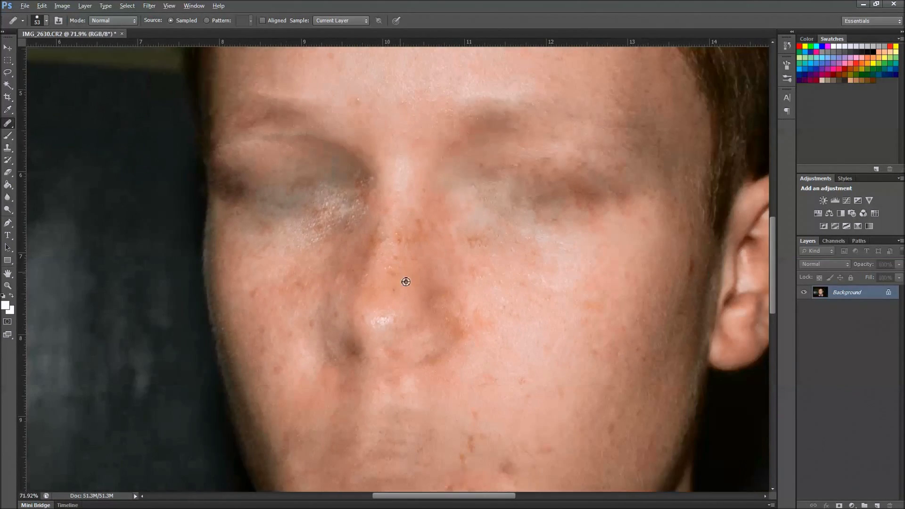
scroll(420, 354, "down", 1)
scroll(435, 388, "up", 3)
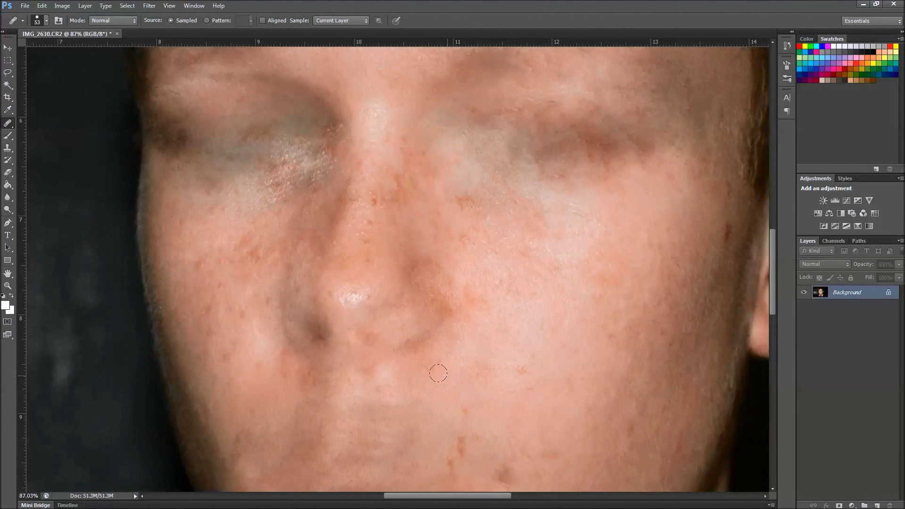
left_click(46, 21)
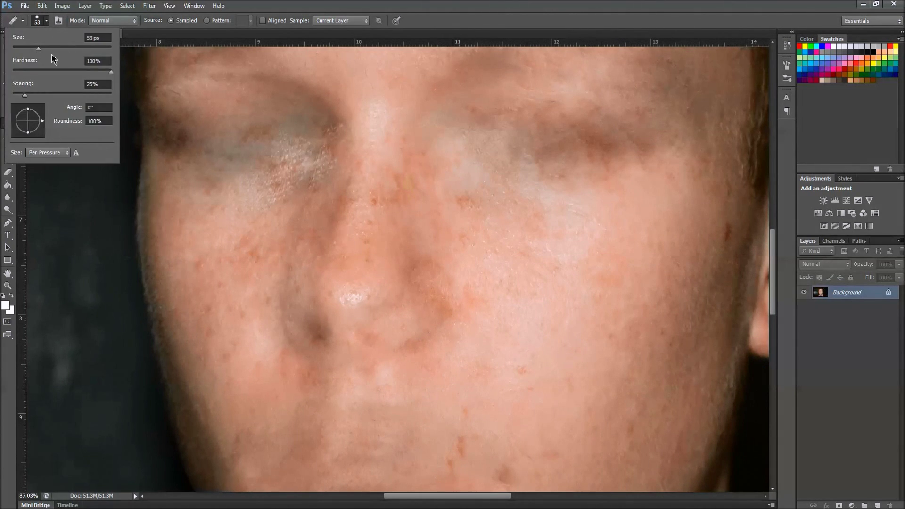
left_click_drag(60, 49, 63, 49)
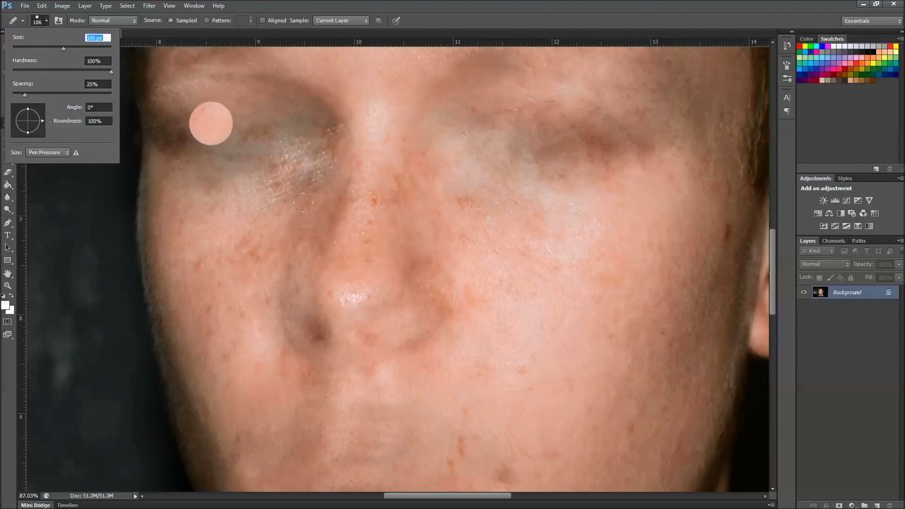
mouse_move(438, 311)
left_mouse_down()
mouse_move(348, 317)
mouse_move(282, 300)
left_mouse_up()
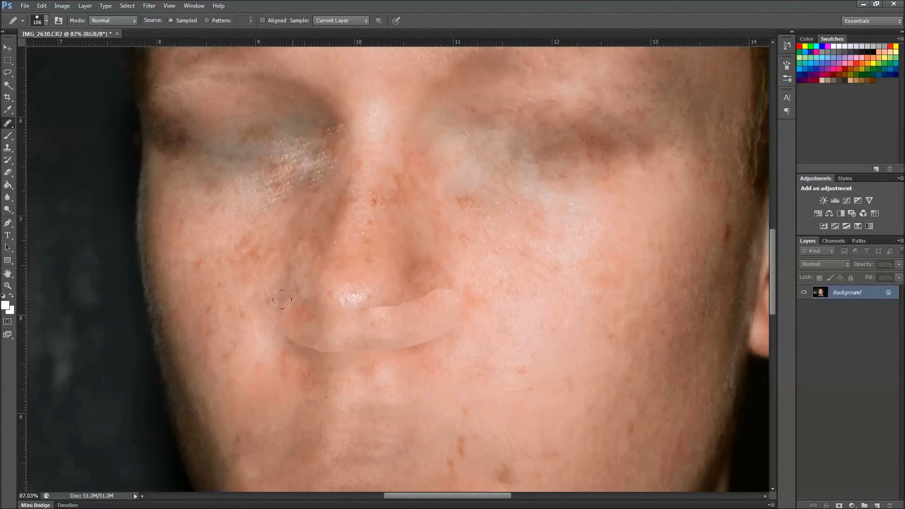
left_click_drag(431, 285, 310, 286)
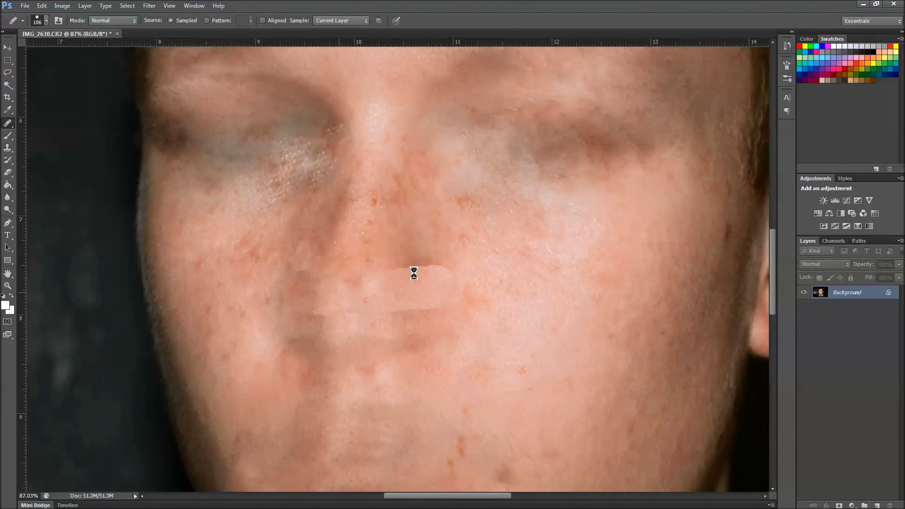
left_click_drag(424, 263, 327, 255)
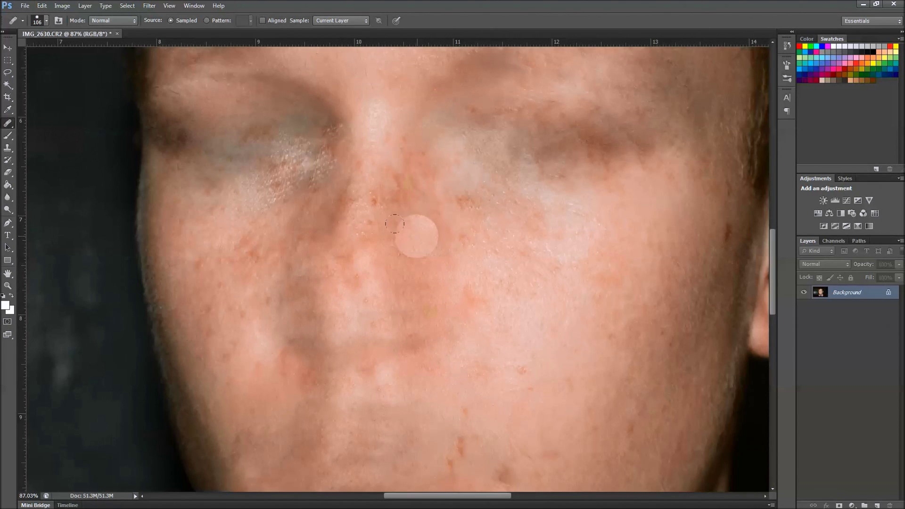
Step: Heal across the bridge of the nose up to between the eyes with sampled cheek skin
left_click_drag(416, 236, 330, 237)
left_click_drag(412, 210, 308, 190)
left_click_drag(408, 177, 341, 180)
mouse_move(414, 152)
left_mouse_down()
mouse_move(332, 134)
mouse_move(391, 126)
left_mouse_up()
left_click_drag(400, 194, 382, 184)
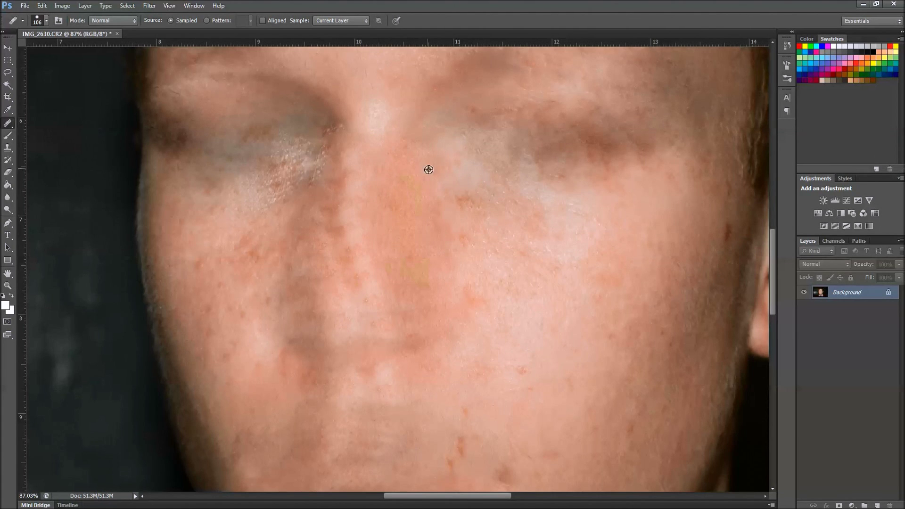
Step: Flatten the nose with long vertical healing strokes down its centre and both sides
left_click_drag(353, 138, 350, 331)
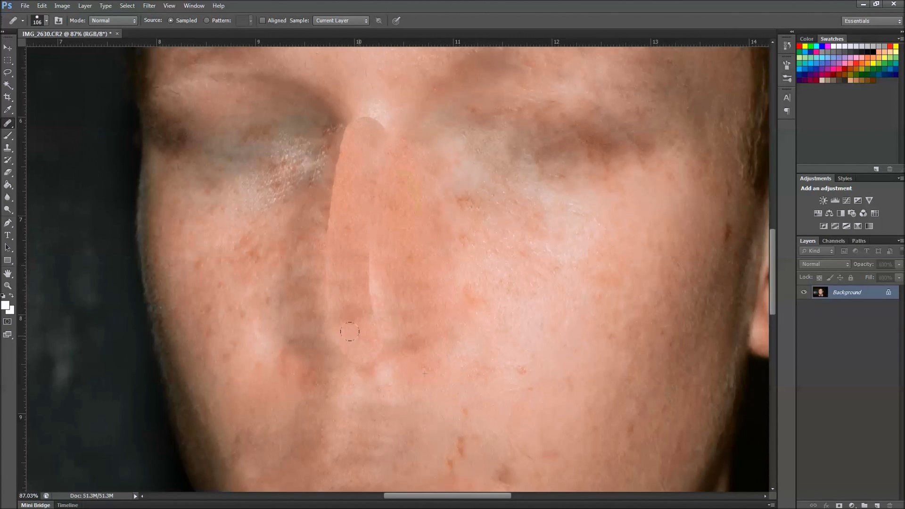
left_click_drag(374, 153, 374, 324)
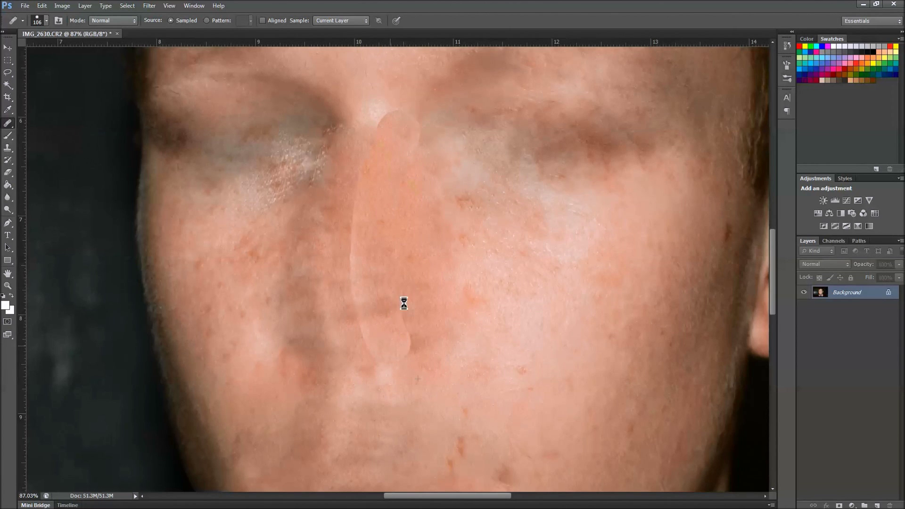
left_click(268, 306, "alt")
mouse_move(332, 143)
left_mouse_down()
mouse_move(312, 111)
mouse_move(329, 156)
mouse_move(298, 306)
left_mouse_up()
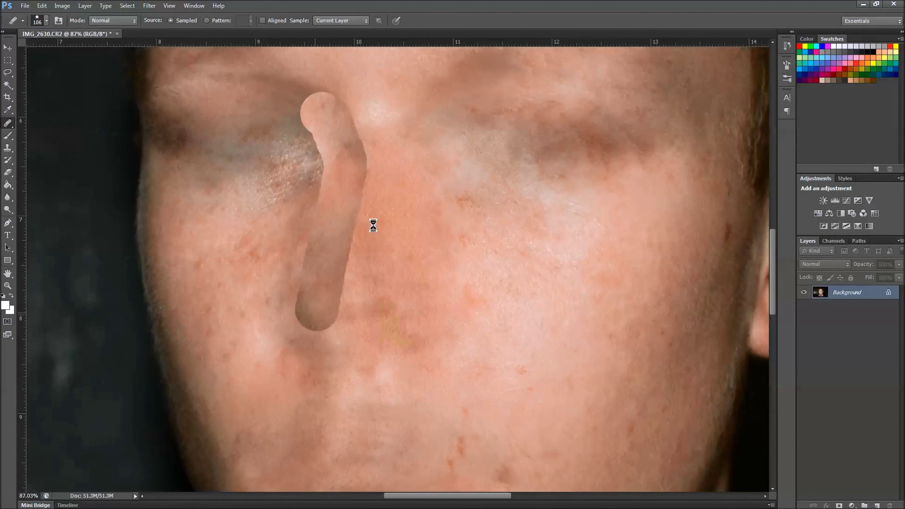
left_click_drag(421, 130, 412, 315)
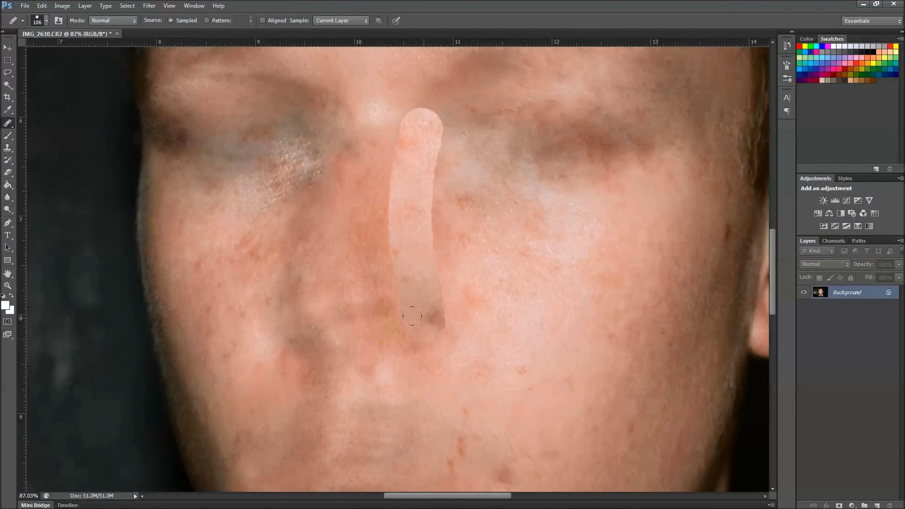
mouse_move(385, 237)
left_mouse_down()
mouse_move(391, 163)
mouse_move(370, 226)
mouse_move(374, 339)
mouse_move(388, 351)
left_mouse_up()
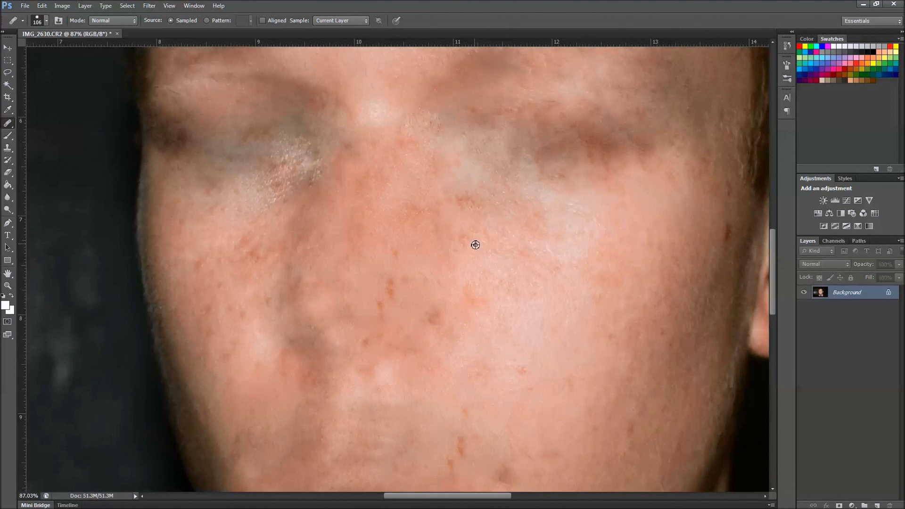
Step: Heal the dark blotches in the centre of the former nose area with clean sampled skin
left_click_drag(404, 245, 378, 314)
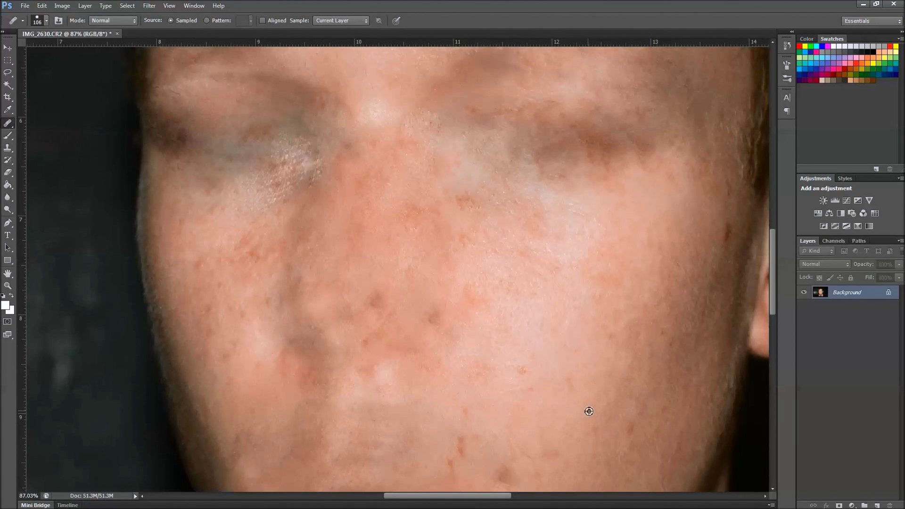
left_click(402, 256)
left_click(404, 248)
left_click_drag(408, 248, 405, 264)
left_click(391, 286)
left_click(378, 309)
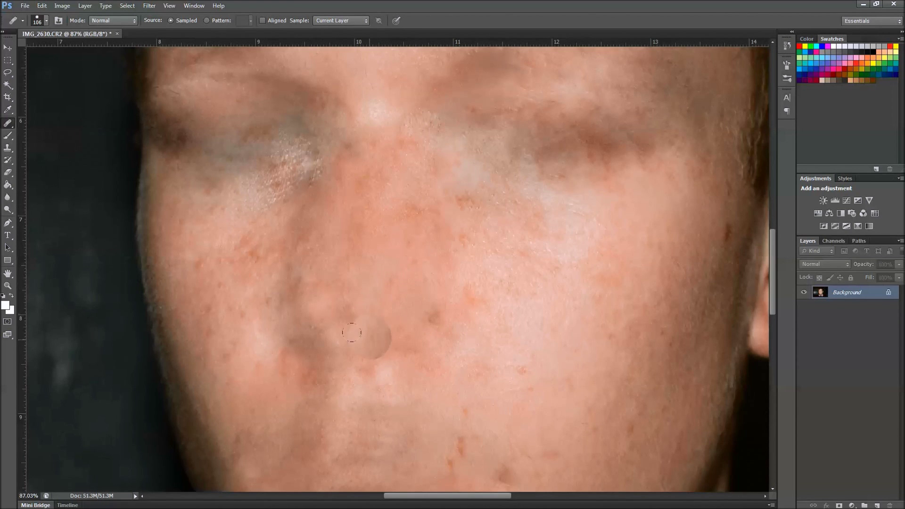
Step: Blend the shadow along the left side of the former nose into the cheek with sampled skin
left_click(374, 184)
left_click(313, 271)
left_click_drag(317, 233, 313, 309)
left_click(264, 333)
mouse_move(301, 207)
left_mouse_down()
mouse_move(277, 275)
mouse_move(304, 368)
left_mouse_up()
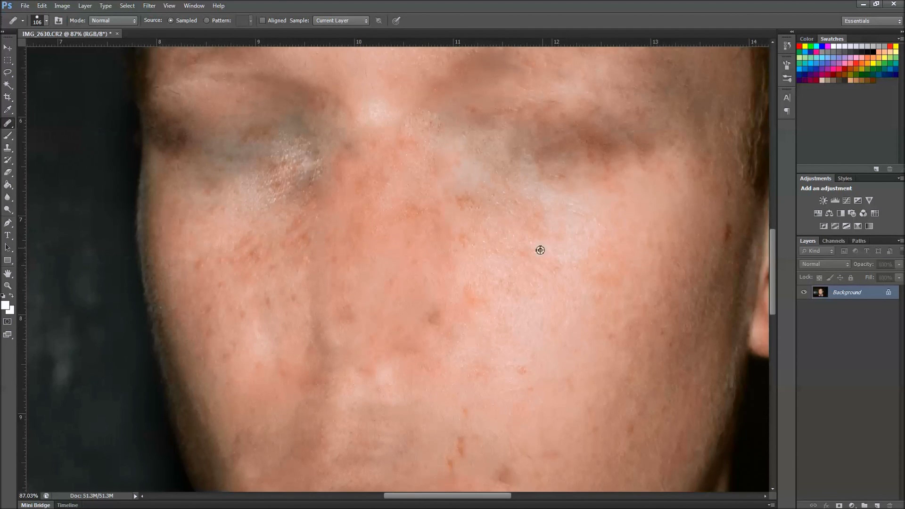
Step: Examine the retouched face as a whole and around the eye areas for remaining traces of the features
scroll(539, 248, "down", 5)
scroll(556, 250, "down", 1)
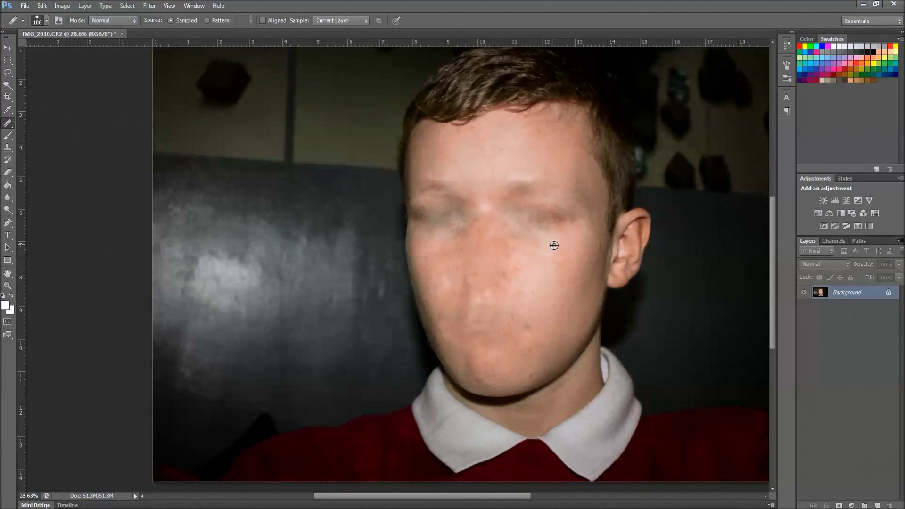
scroll(525, 189, "up", 2)
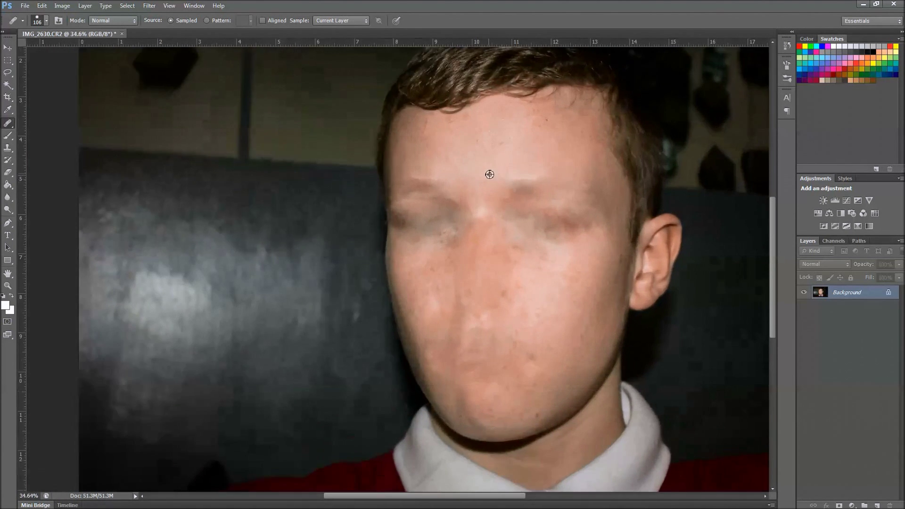
scroll(521, 203, "up", 4)
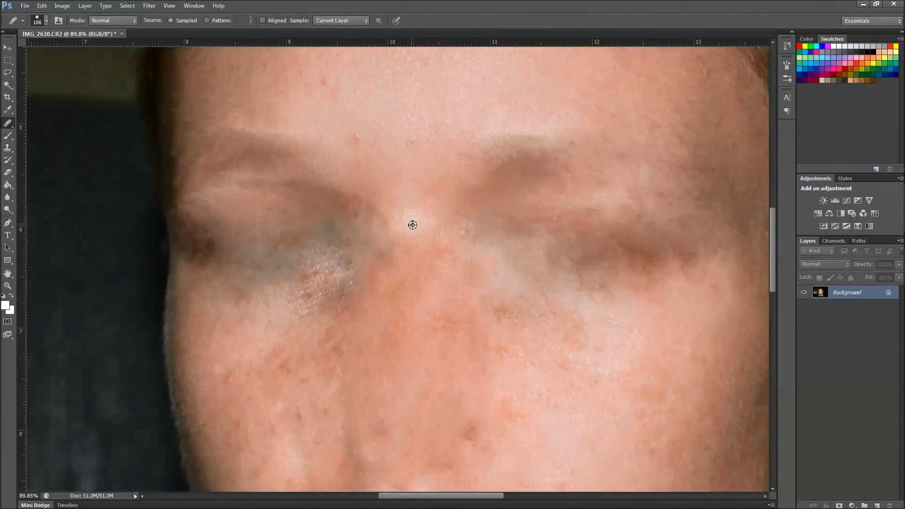
left_click(320, 212)
scroll(440, 208, "down", 4)
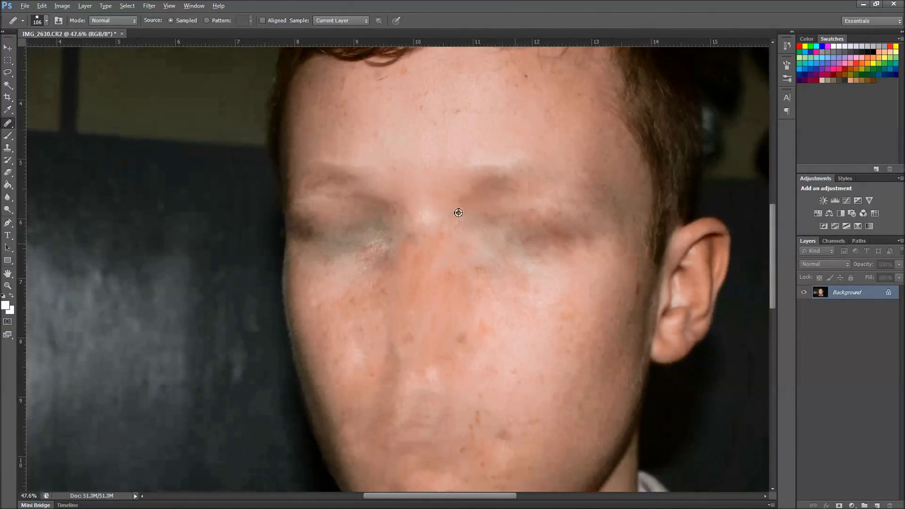
scroll(533, 223, "down", 2)
left_click(578, 236)
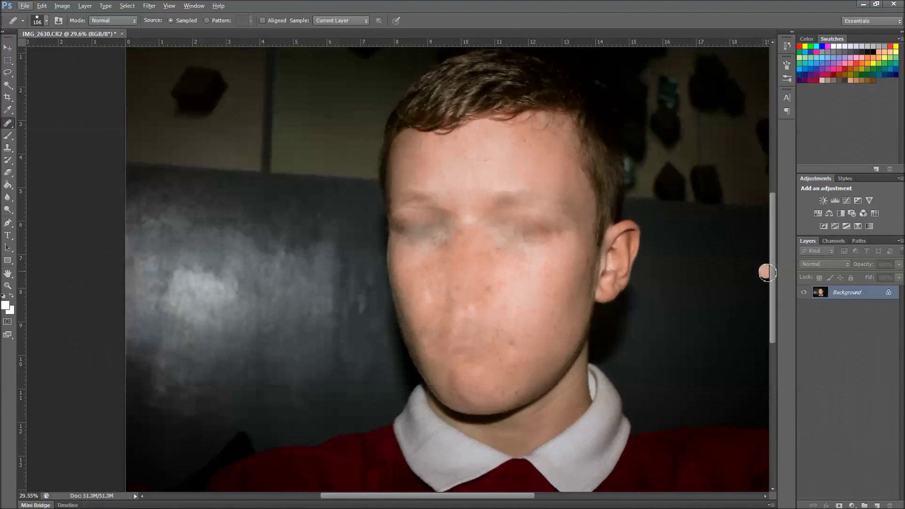
Step: Reposition the cartoon eyes and mouth on Layer 1 slightly over the blank face
left_click_drag(773, 292, 774, 282)
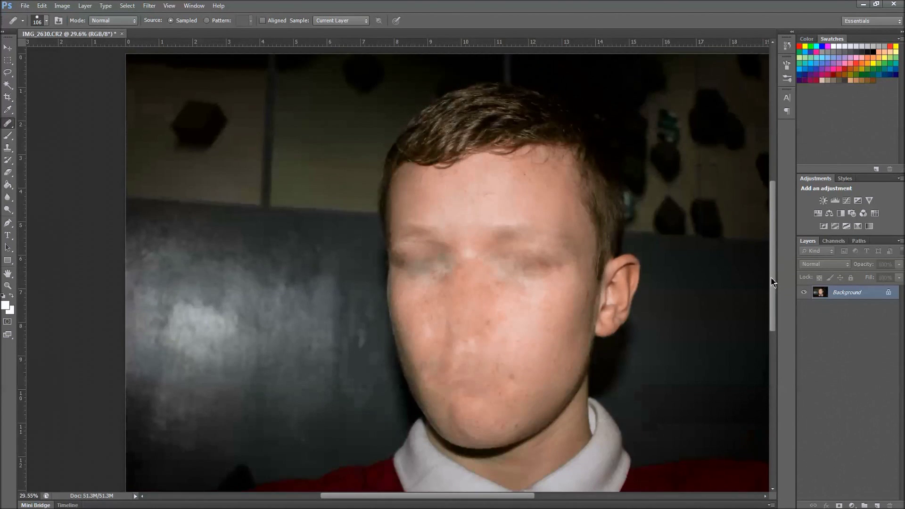
left_click_drag(399, 498, 424, 499)
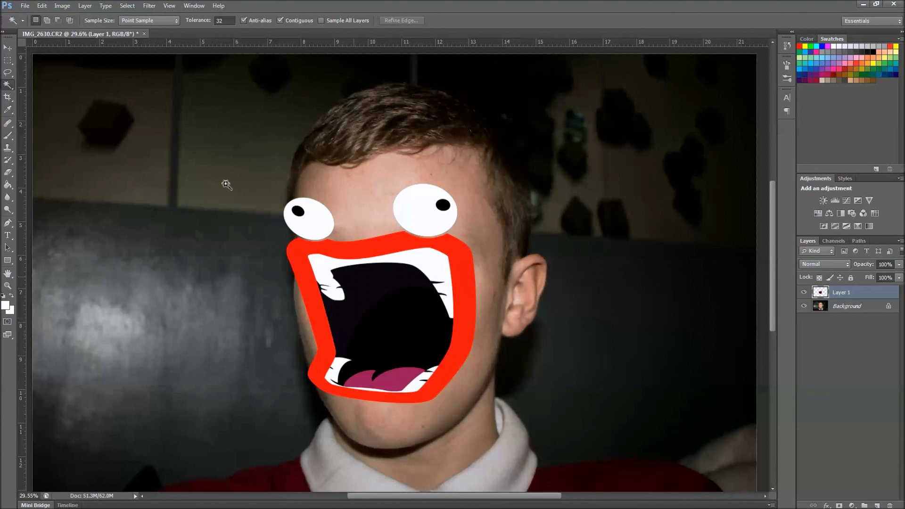
left_click(7, 47)
left_click_drag(396, 328, 362, 307)
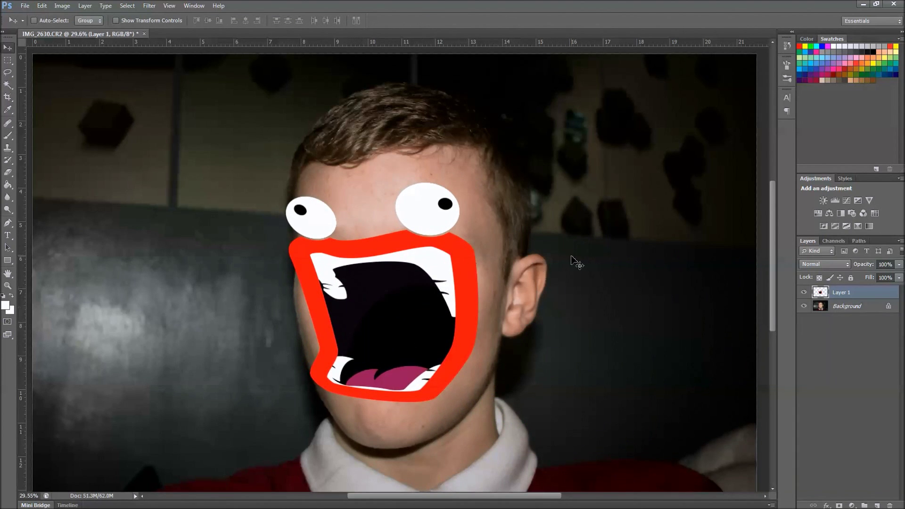